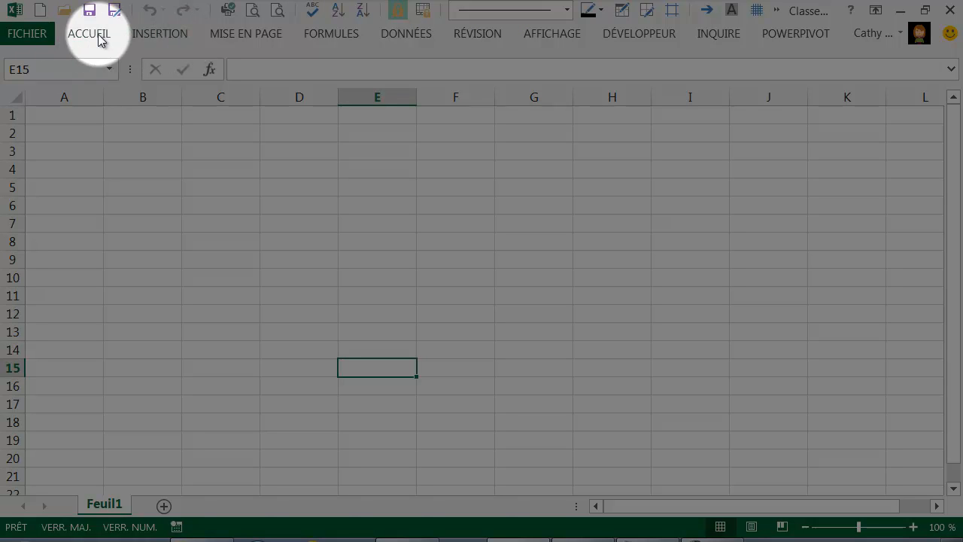
Keep the ribbon expanded with the Accueil commands shown and open the ribbon customization options
double_click(88, 39)
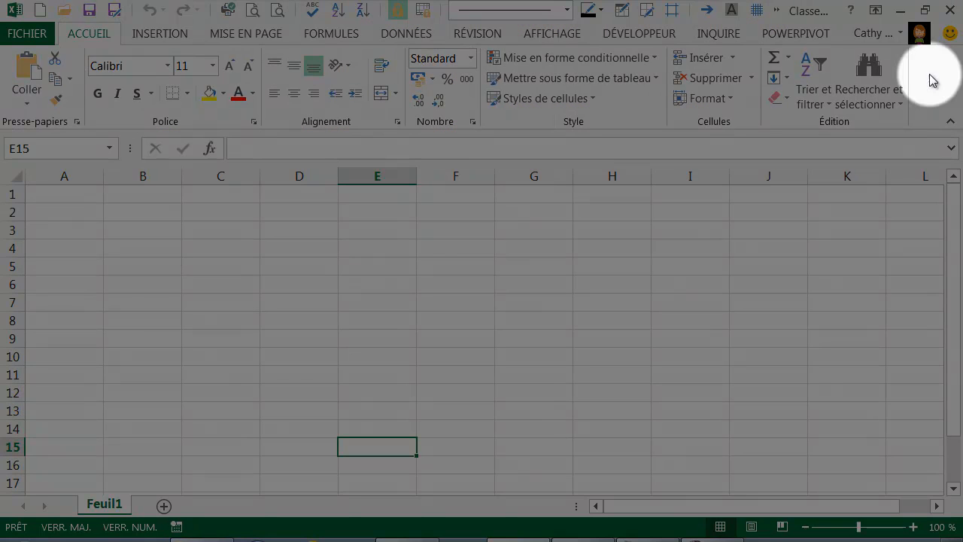
right_click(933, 80)
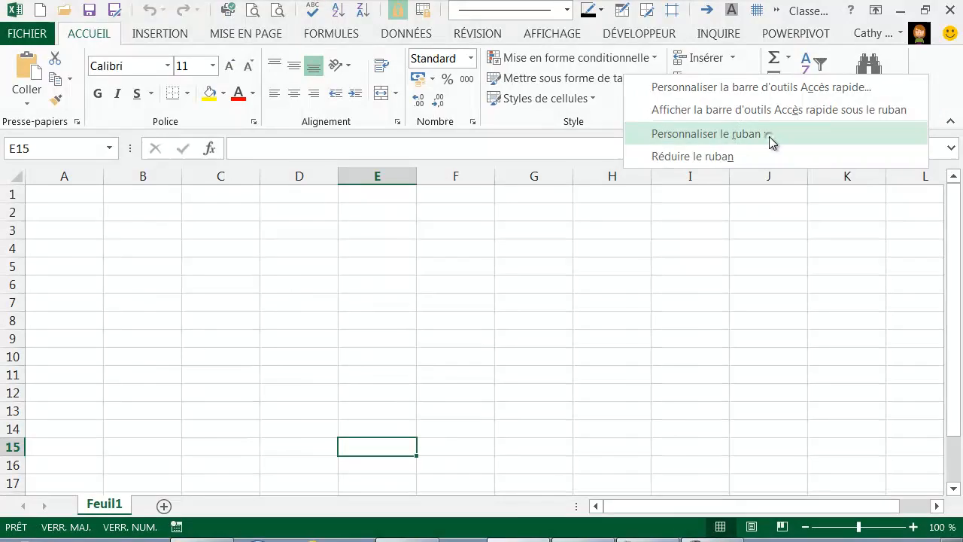
left_click(768, 138)
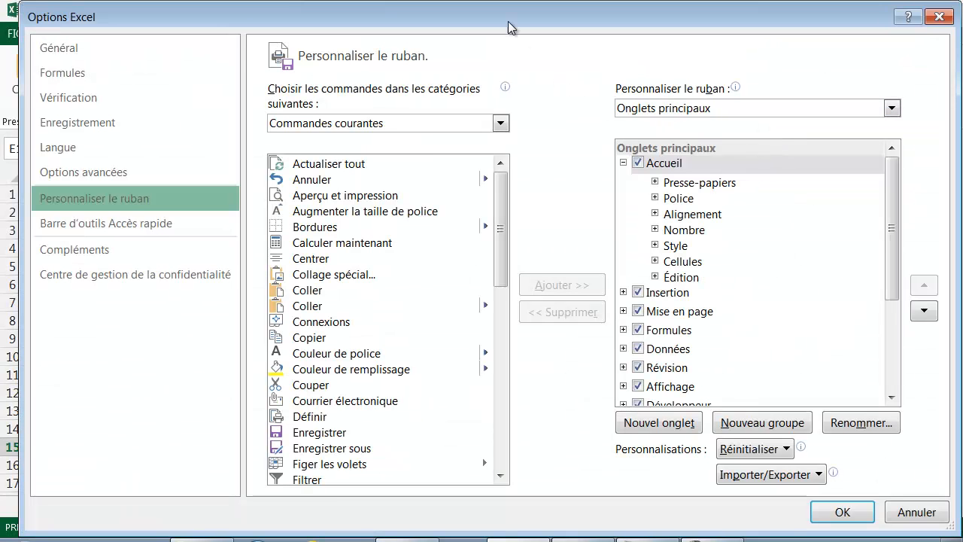
Add a new custom ribbon tab right after Accueil and rename it PERSO
left_click(666, 167)
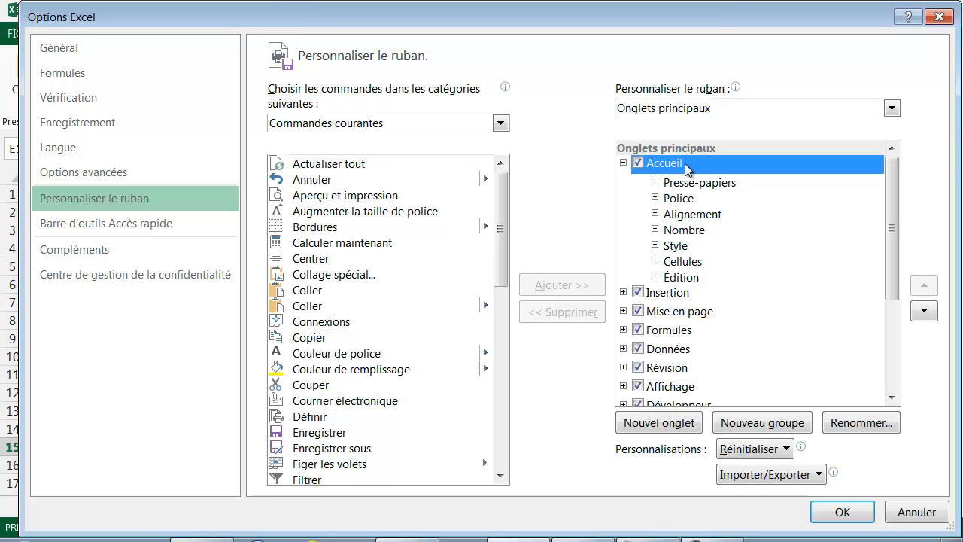
left_click(652, 424)
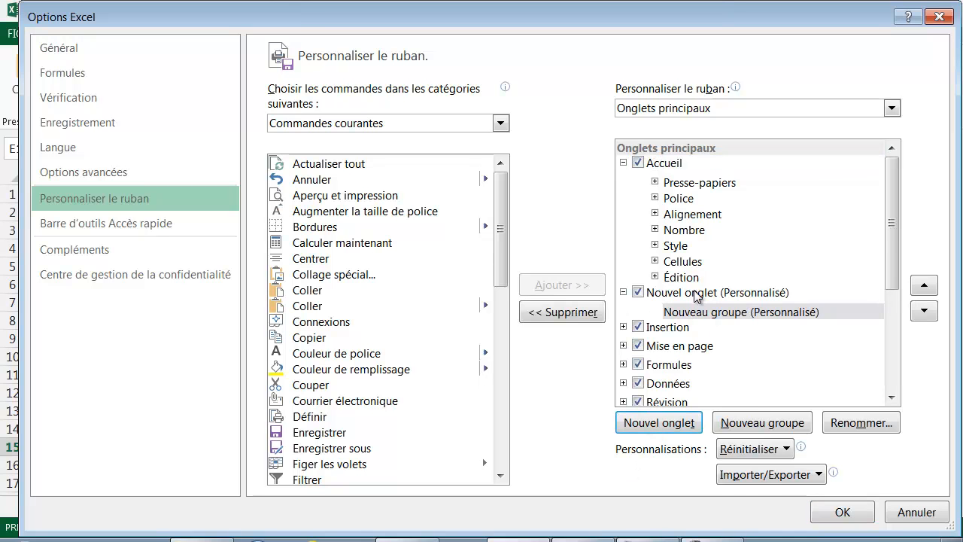
left_click(692, 294)
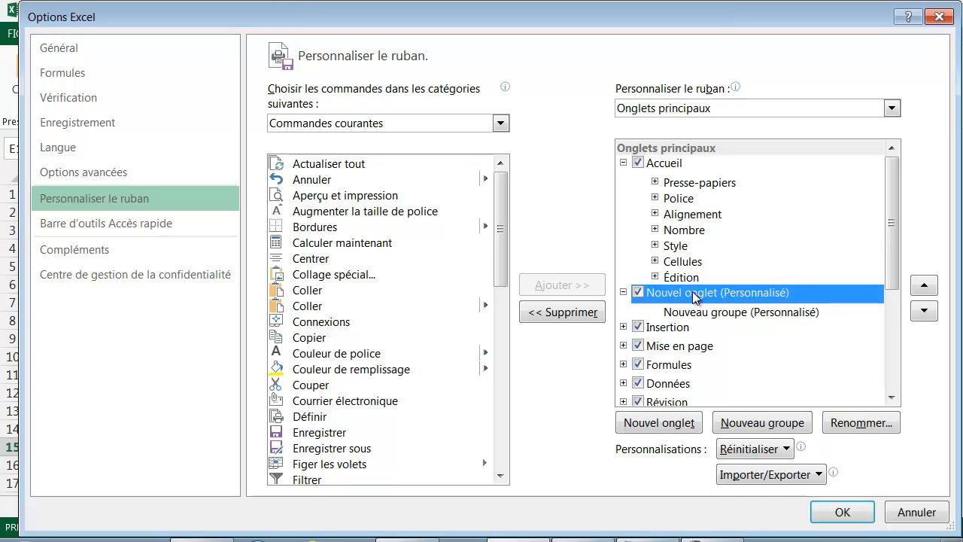
left_click(702, 316)
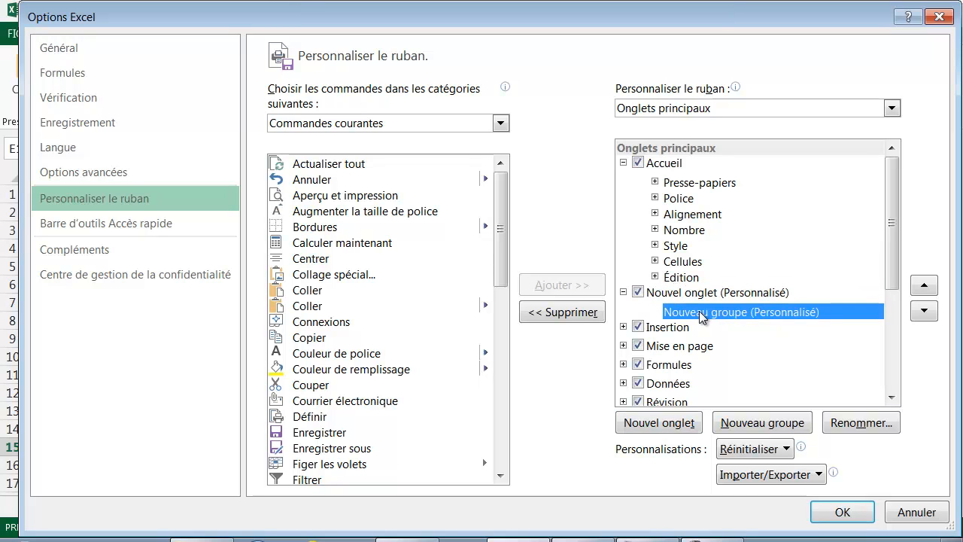
left_click(679, 295)
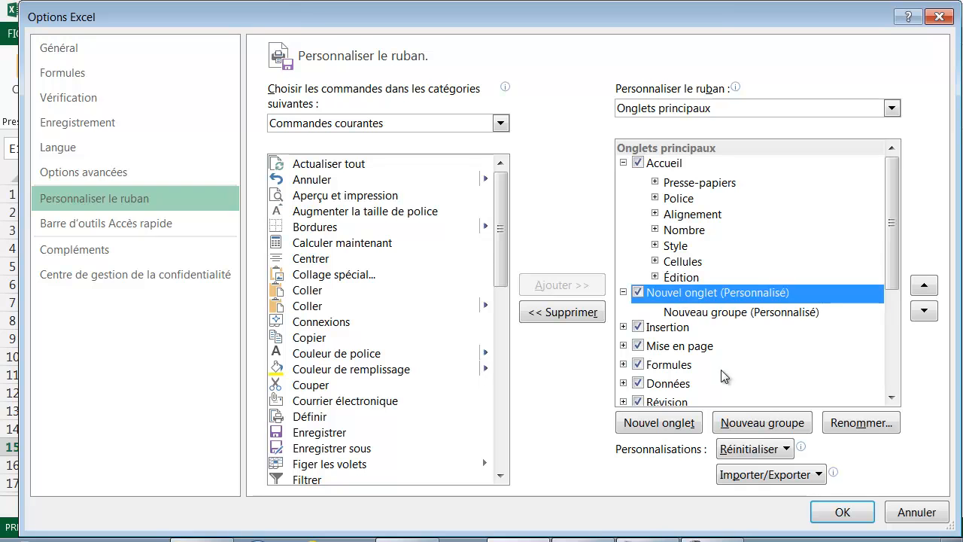
left_click(860, 422)
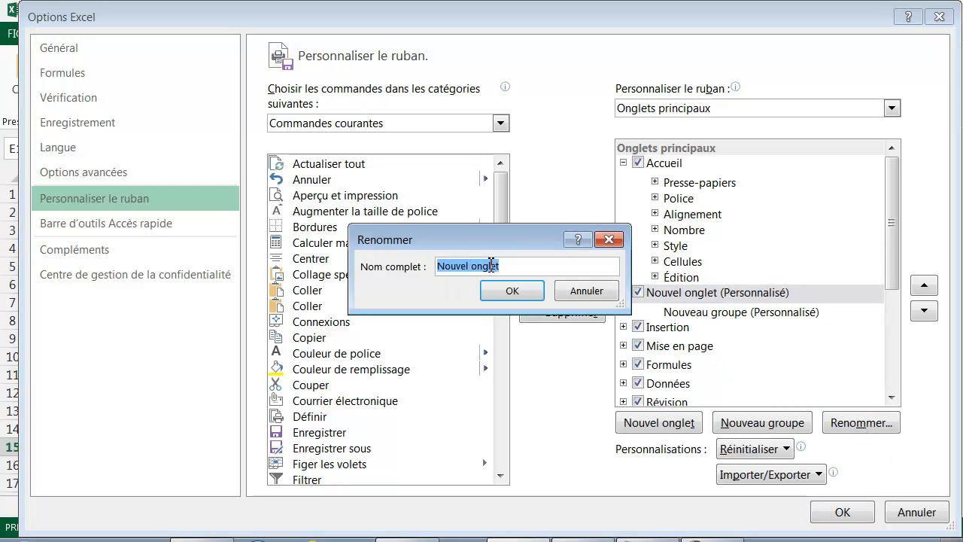
type("PERSO")
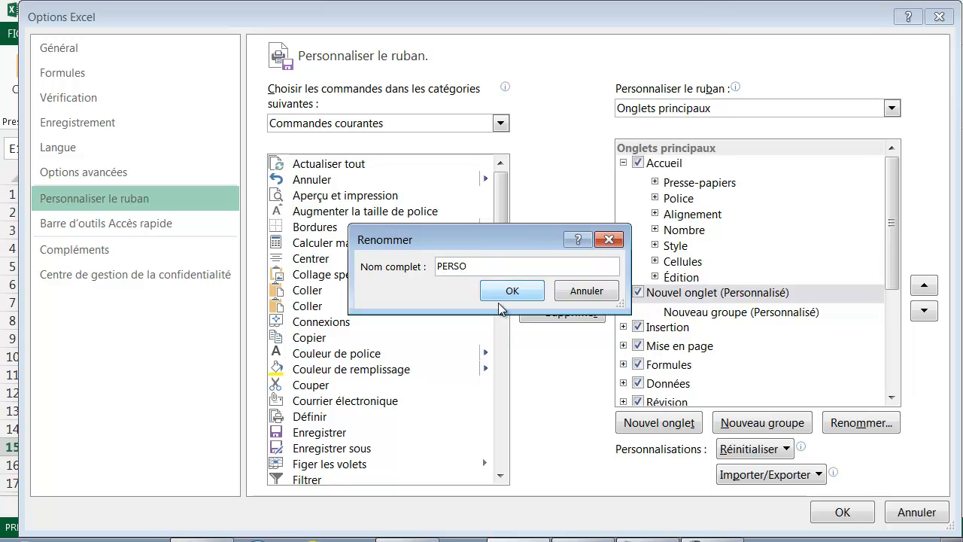
left_click(501, 293)
Rename the new group inside the PERSO tab as Sélections
left_click(700, 325)
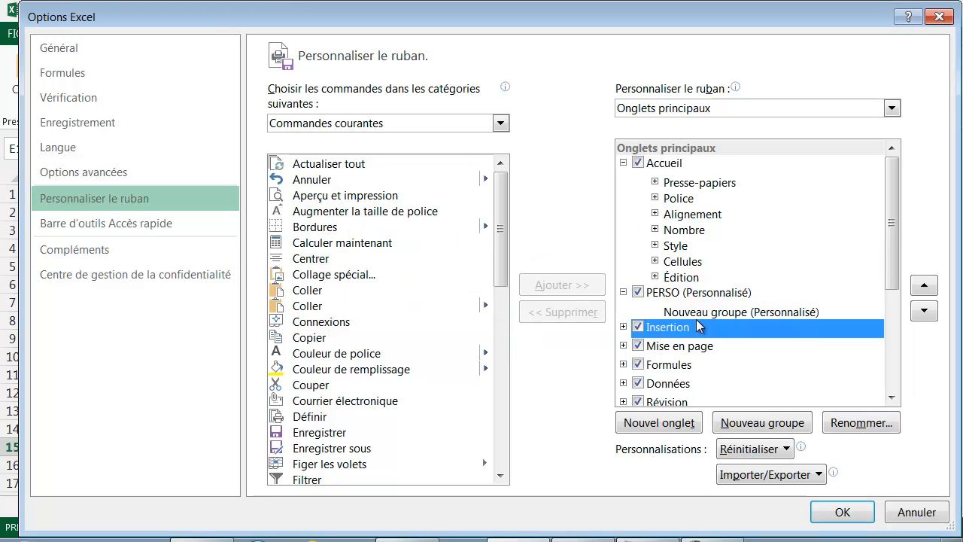
left_click(698, 313)
left_click(861, 422)
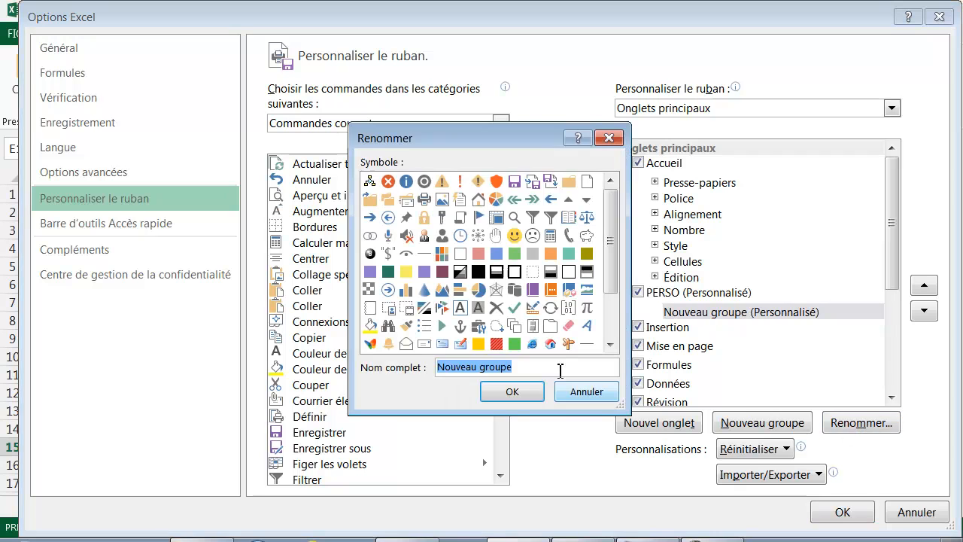
type("s")
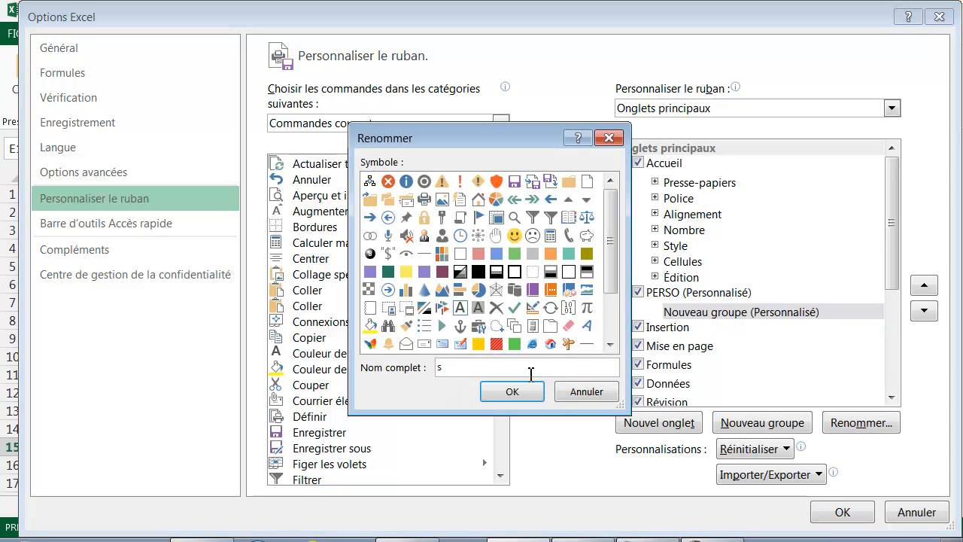
type("élection")
left_click(530, 396)
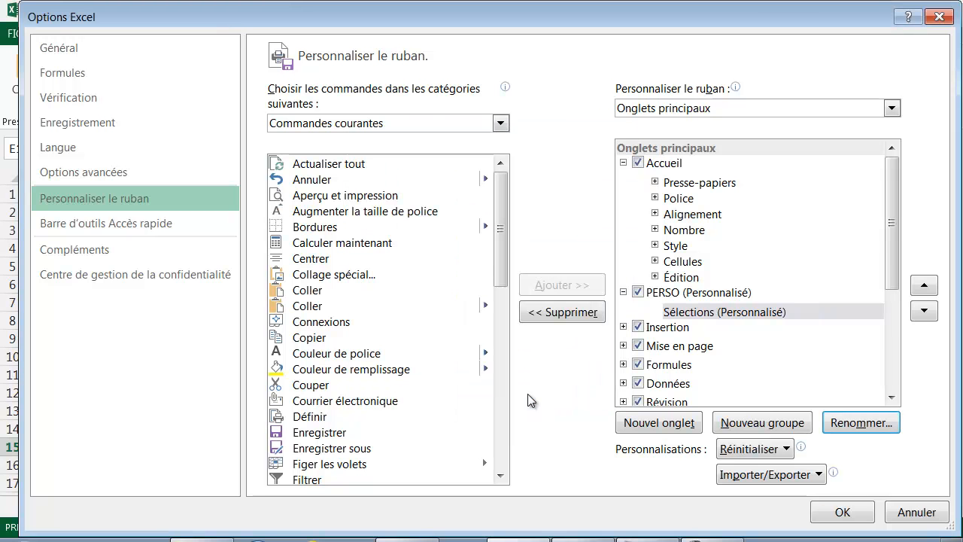
Add the Atteindre command to the Sélections group, taking it from Rechercher et sélectionner in the Édition group of the Accueil main tab
left_click(712, 315)
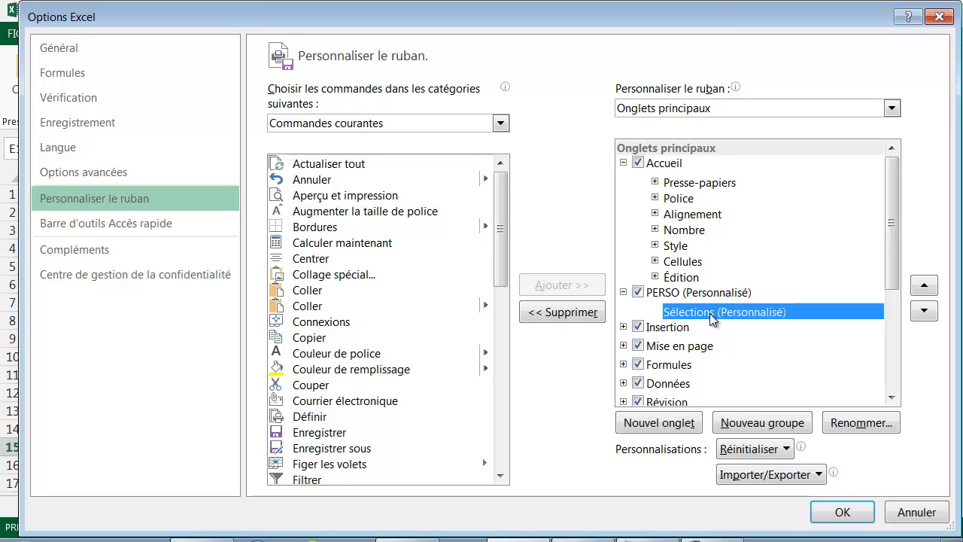
left_click(500, 125)
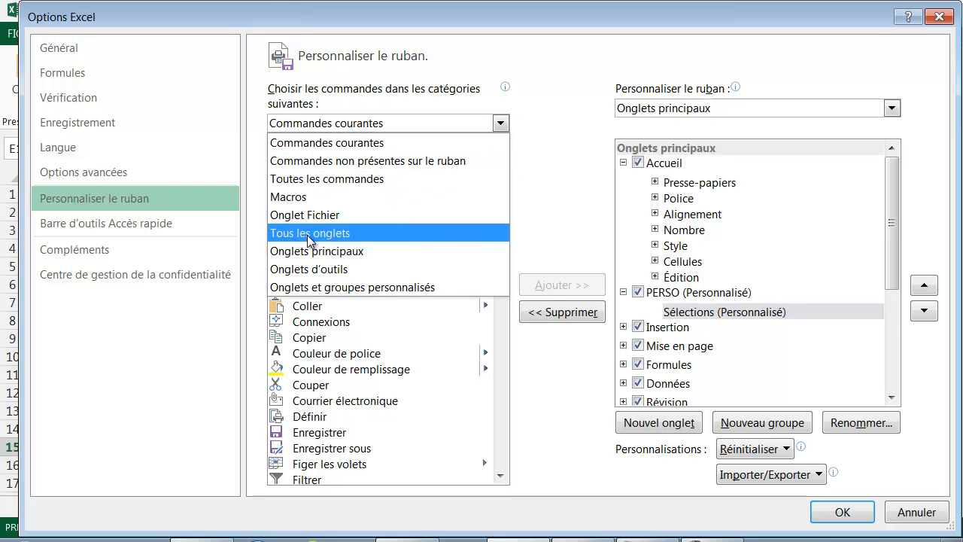
left_click(315, 253)
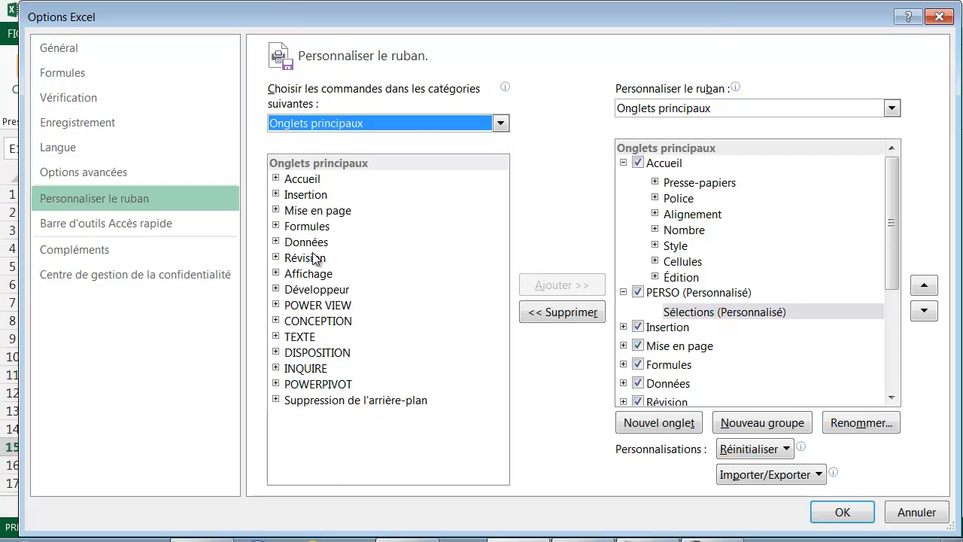
left_click(276, 178)
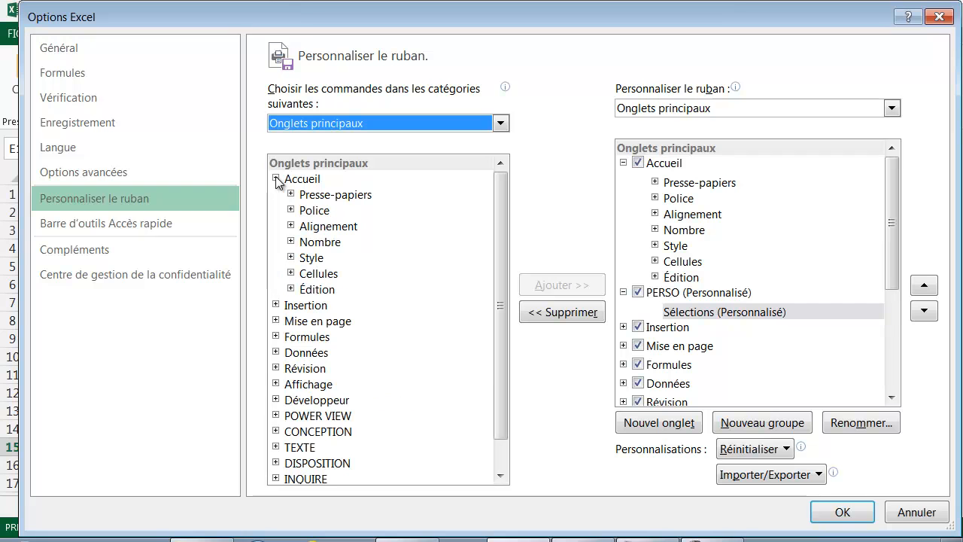
left_click(291, 289)
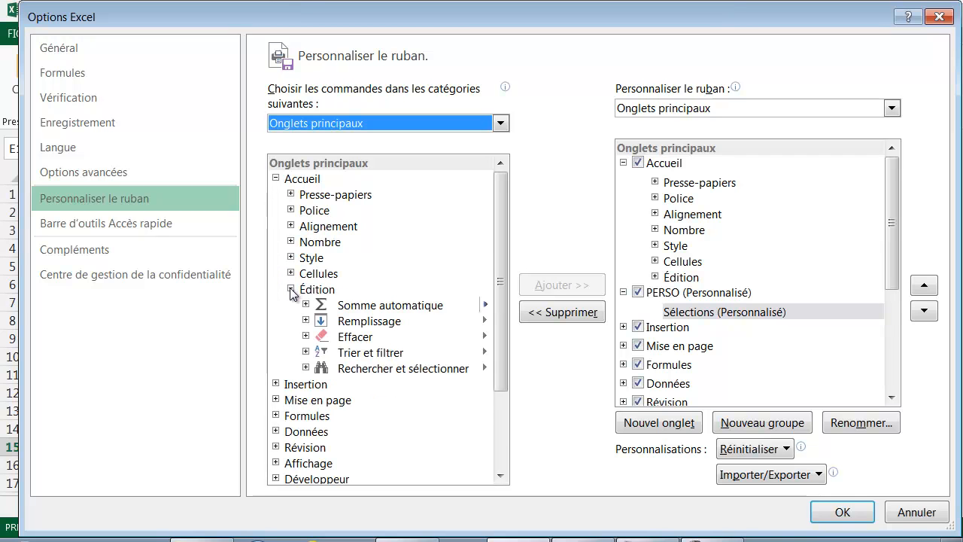
left_click(305, 368)
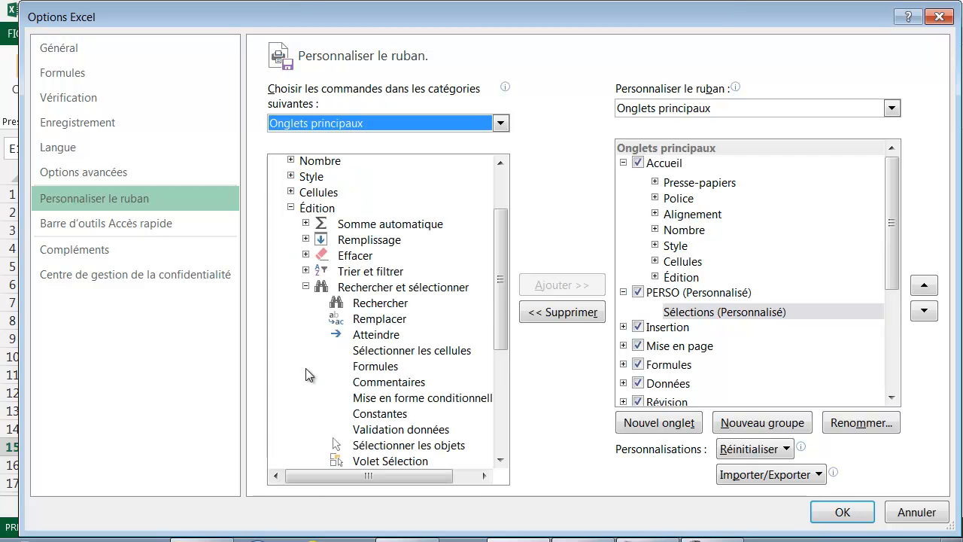
left_click(362, 340)
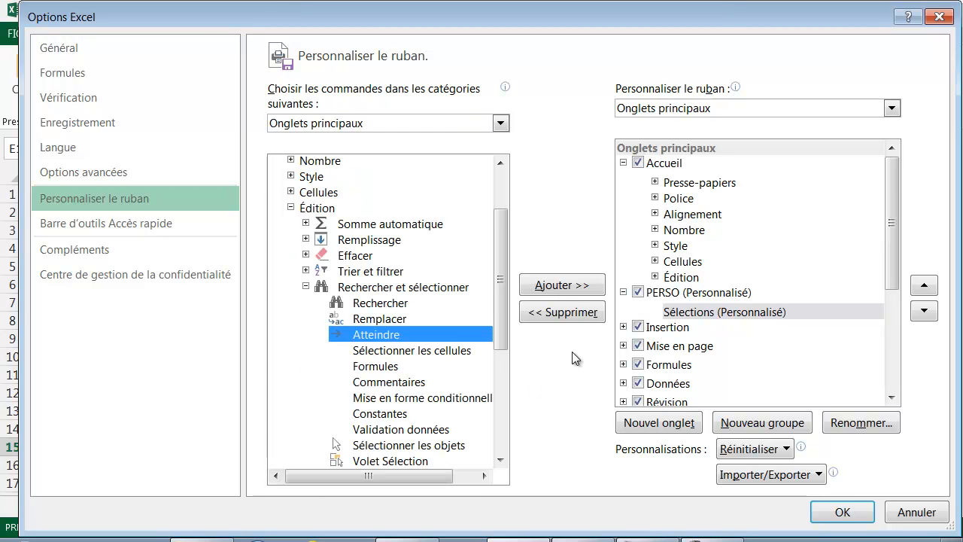
left_click(576, 287)
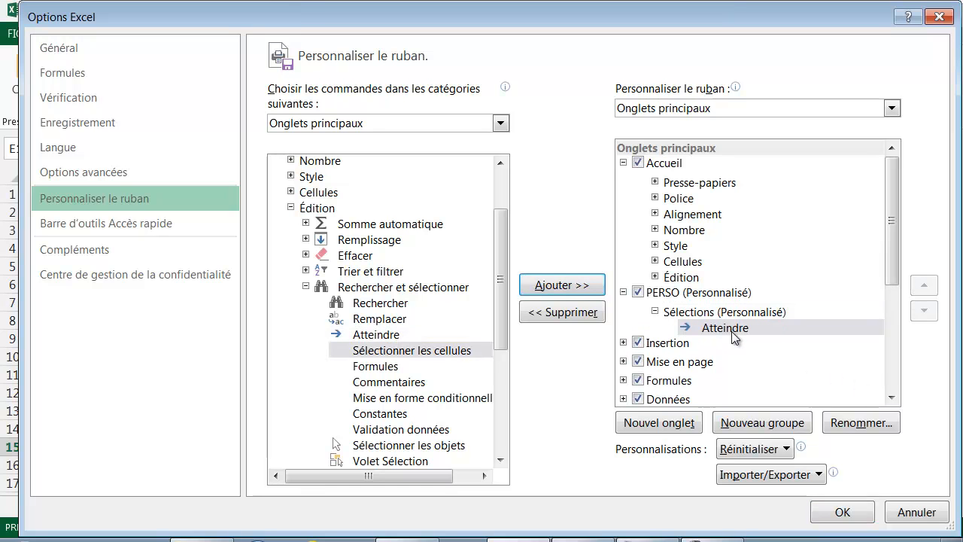
Add the Sélectionner les cellules, Formules and Mise en forme conditionnelle commands from Rechercher et sélectionner to the Sélections group
left_click(396, 351)
left_click(564, 286)
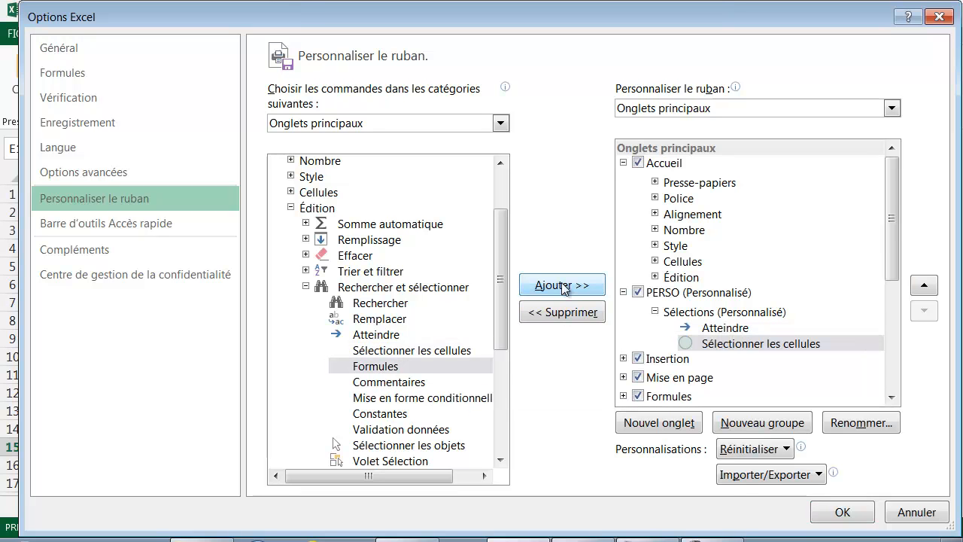
left_click(367, 368)
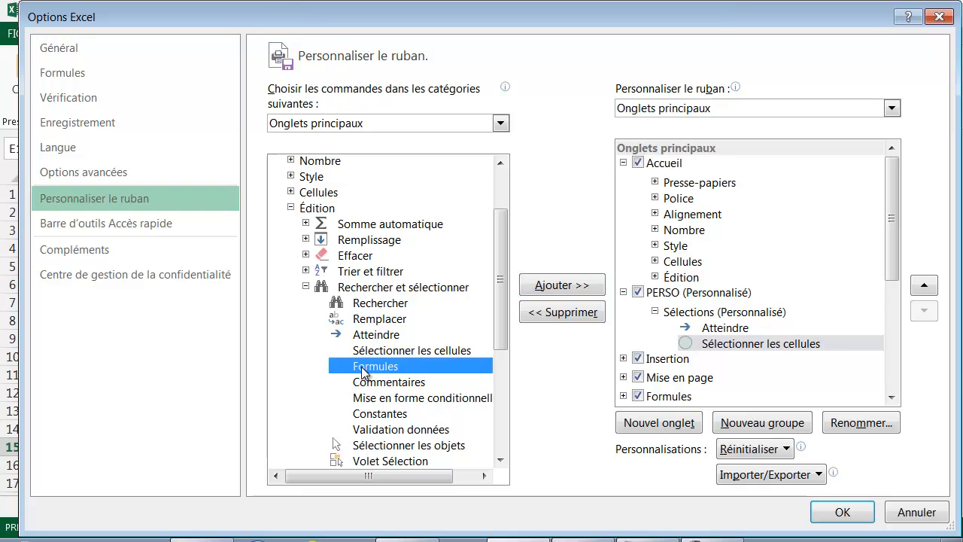
left_click(563, 286)
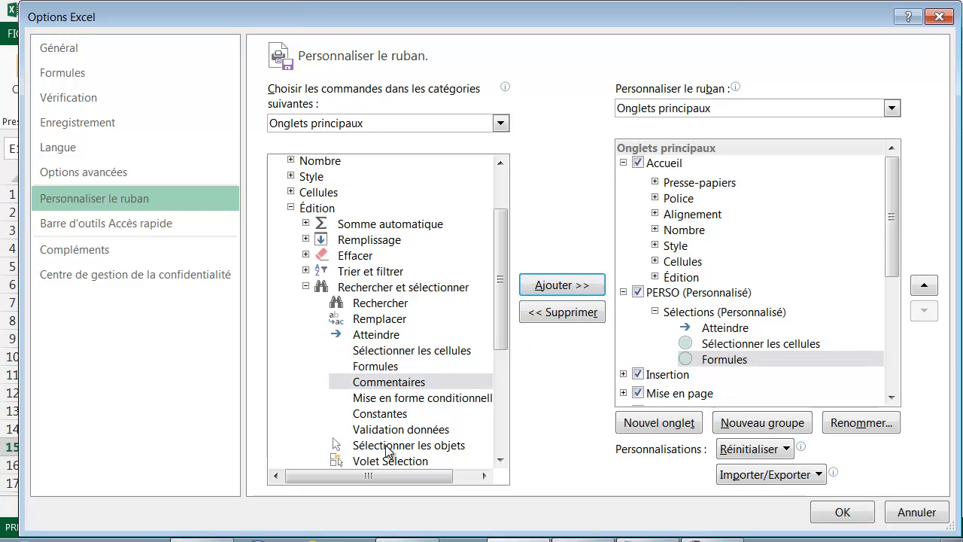
left_click(411, 397)
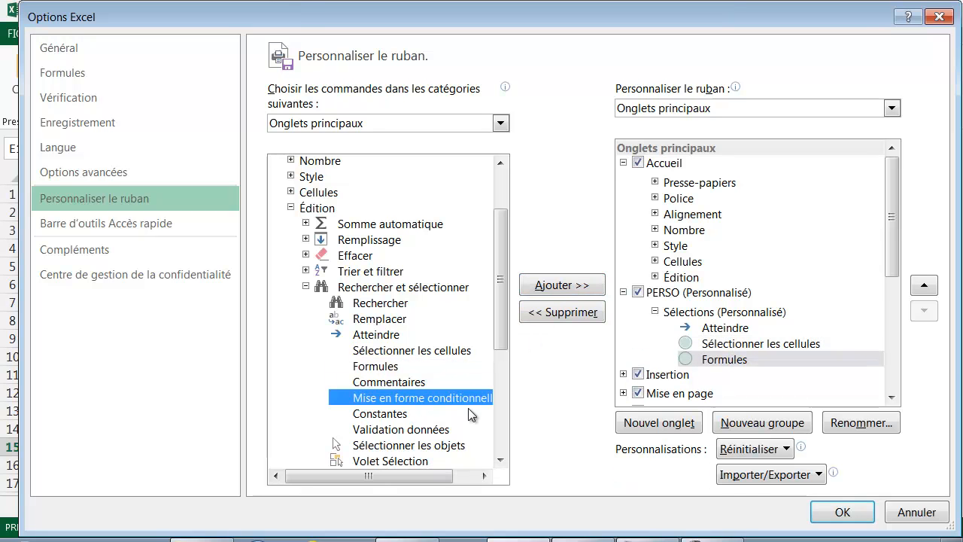
left_click(563, 285)
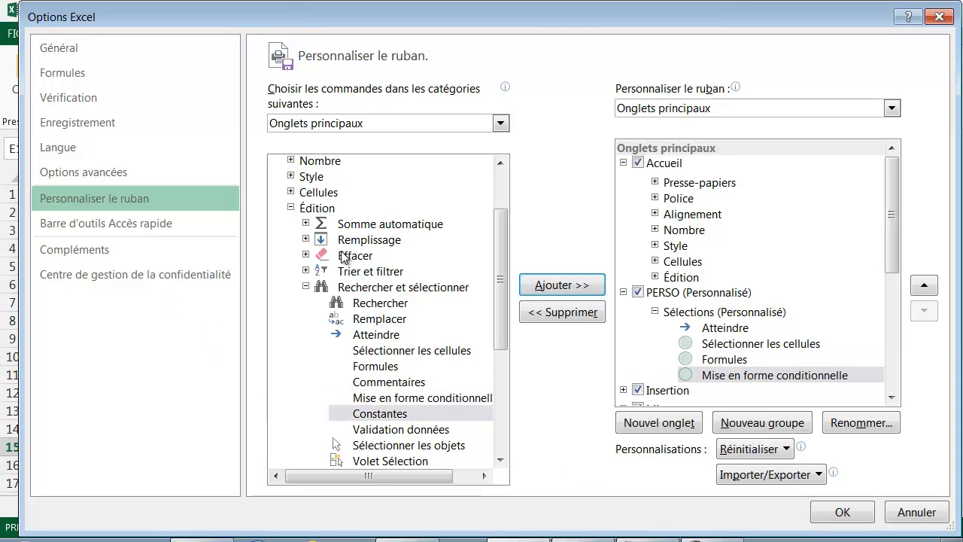
Add Sélectionner cette région and Sélectionner les cellules visibles to the Sélections group from the Toutes les commandes category
left_click(501, 124)
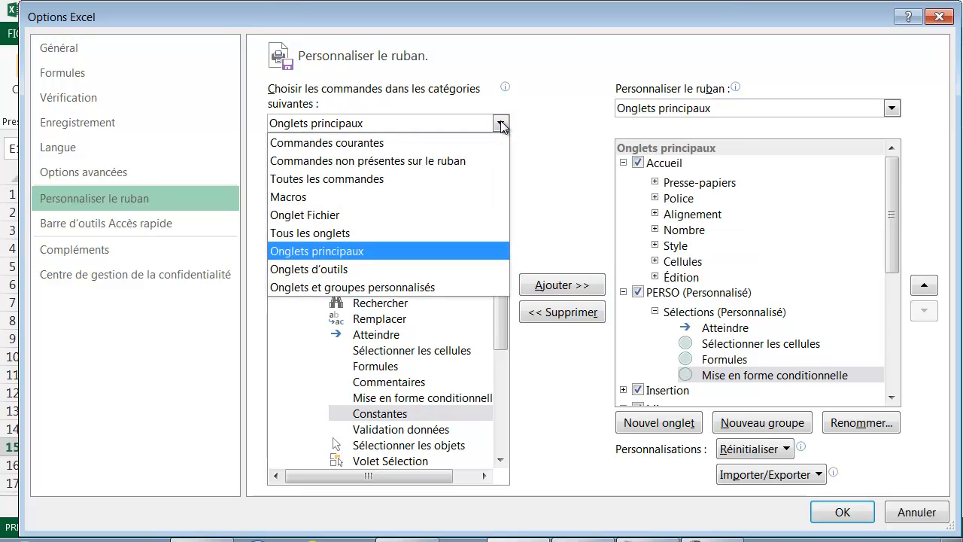
left_click(312, 179)
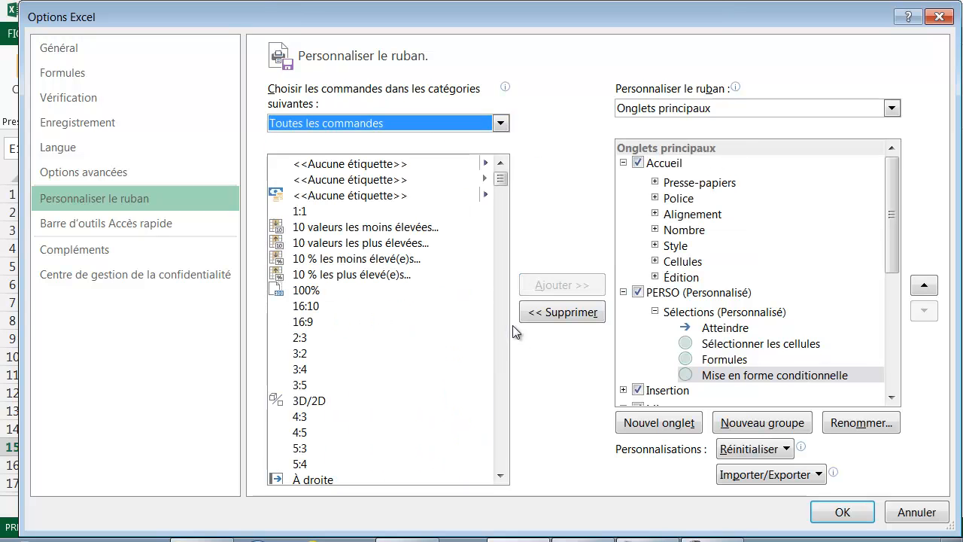
left_click_drag(503, 179, 505, 422)
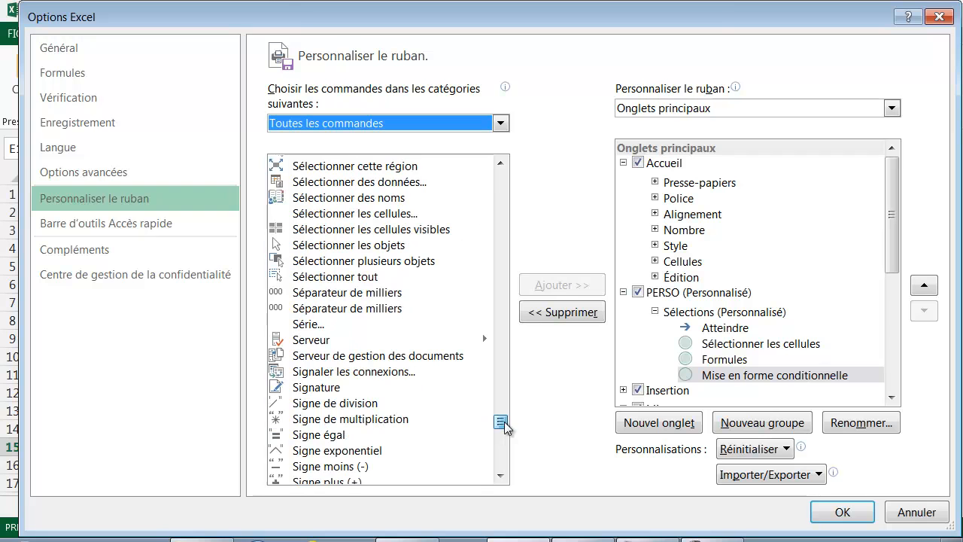
left_click(347, 167)
left_click(577, 286)
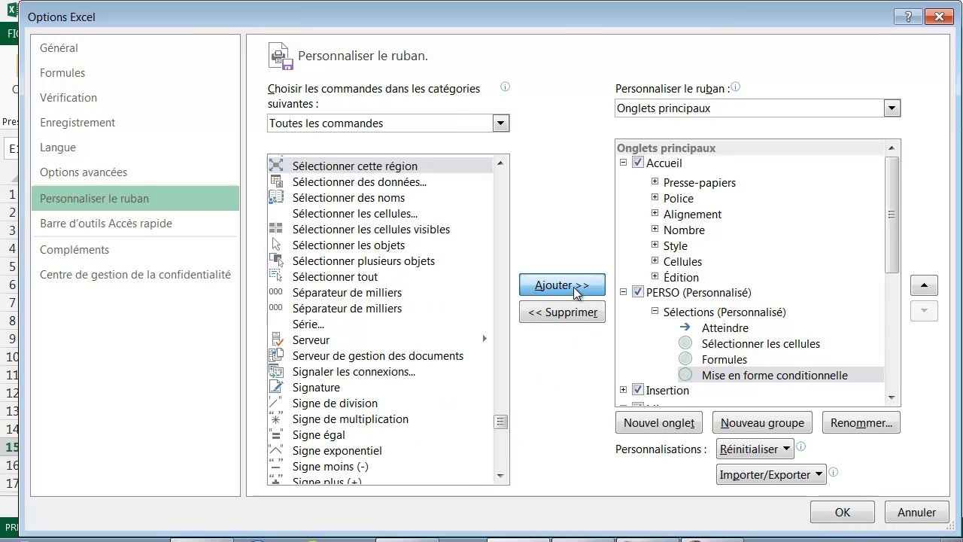
left_click(357, 229)
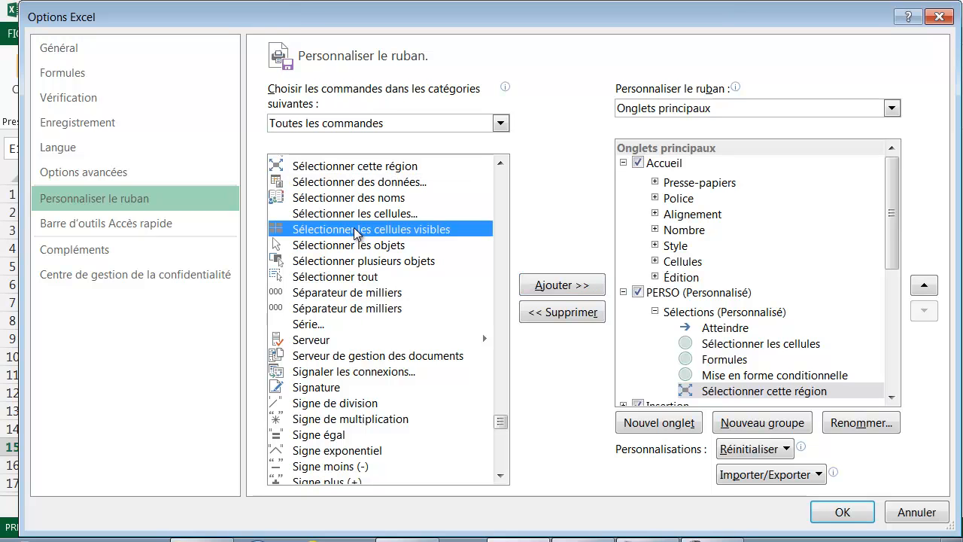
left_click(576, 286)
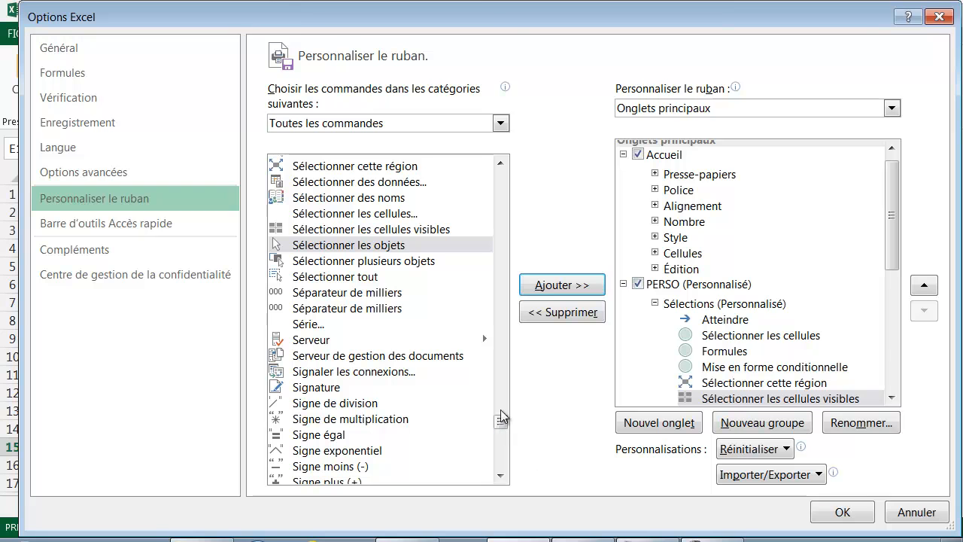
left_click(500, 124)
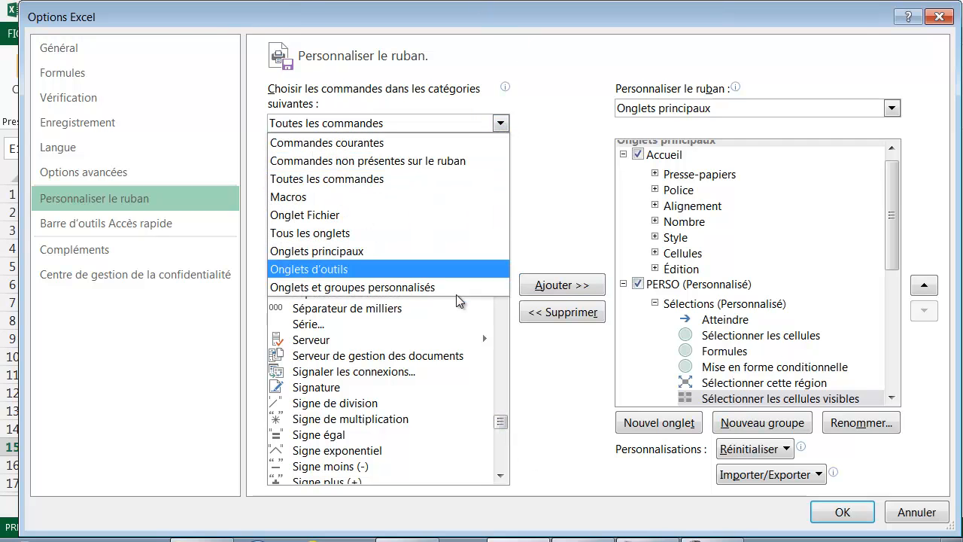
left_click(316, 233)
left_click_drag(503, 224, 502, 259)
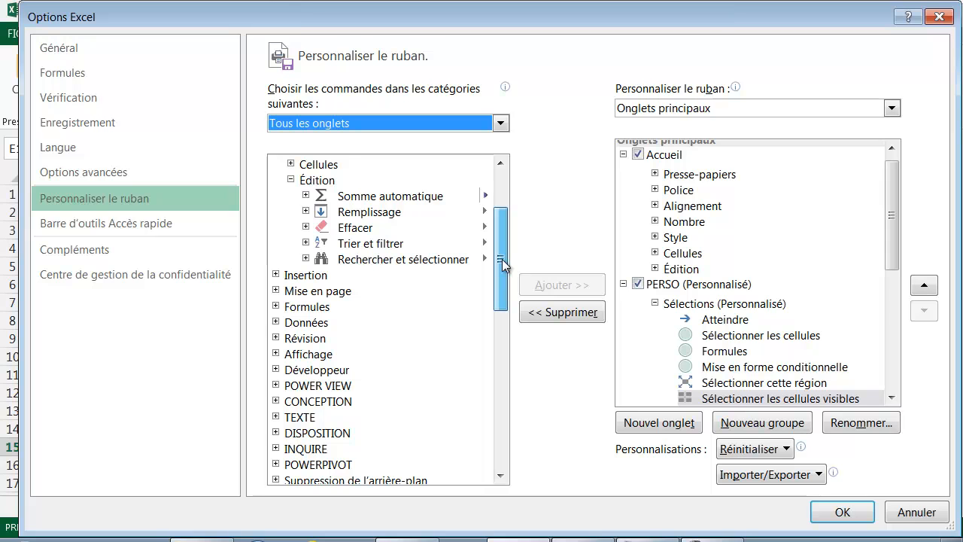
left_click(275, 354)
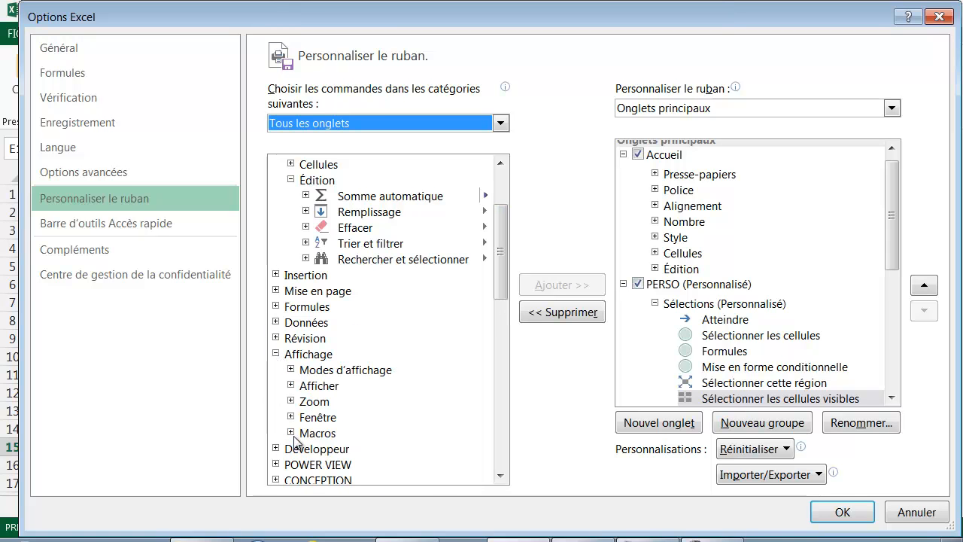
left_click(291, 385)
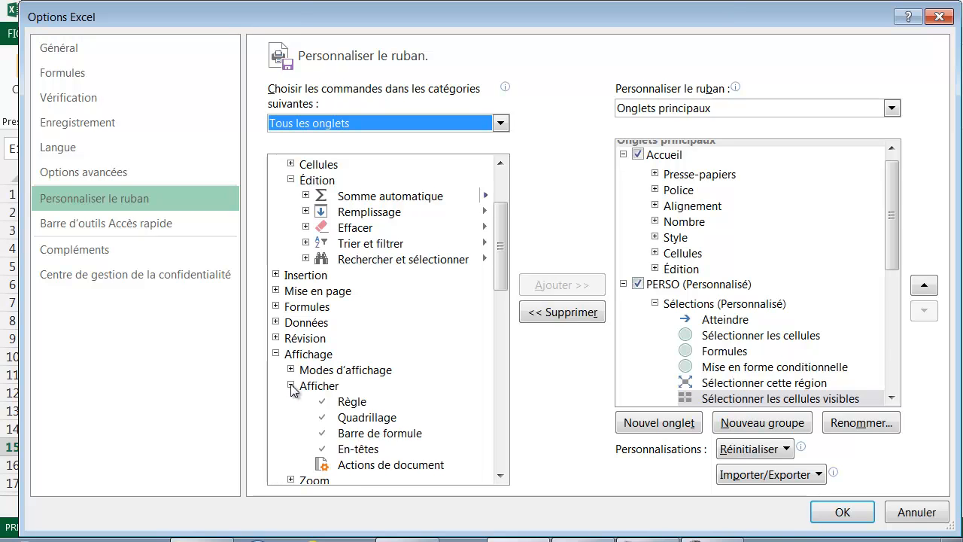
left_click(292, 385)
Add the Volet Sélection command to the Sélections group from the Toutes les commandes category
left_click(502, 125)
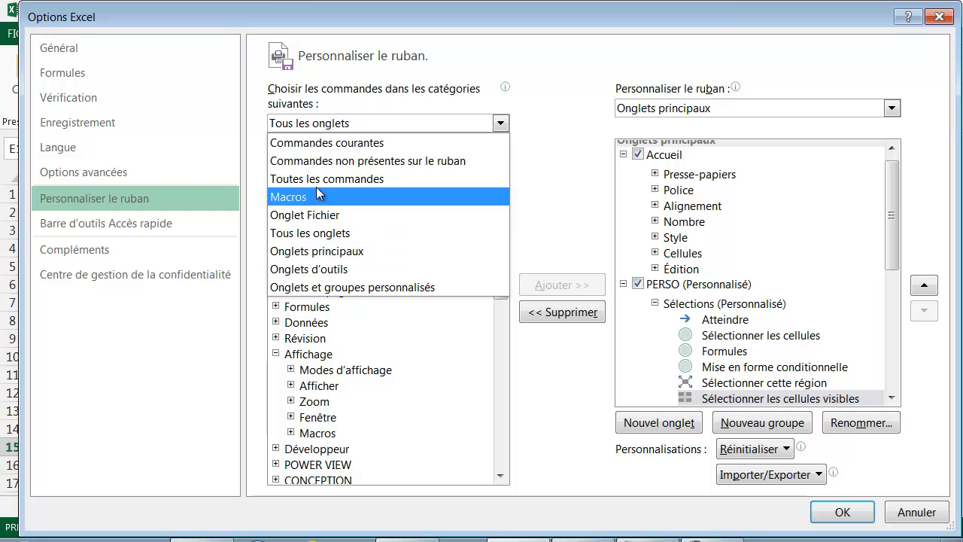
left_click(319, 181)
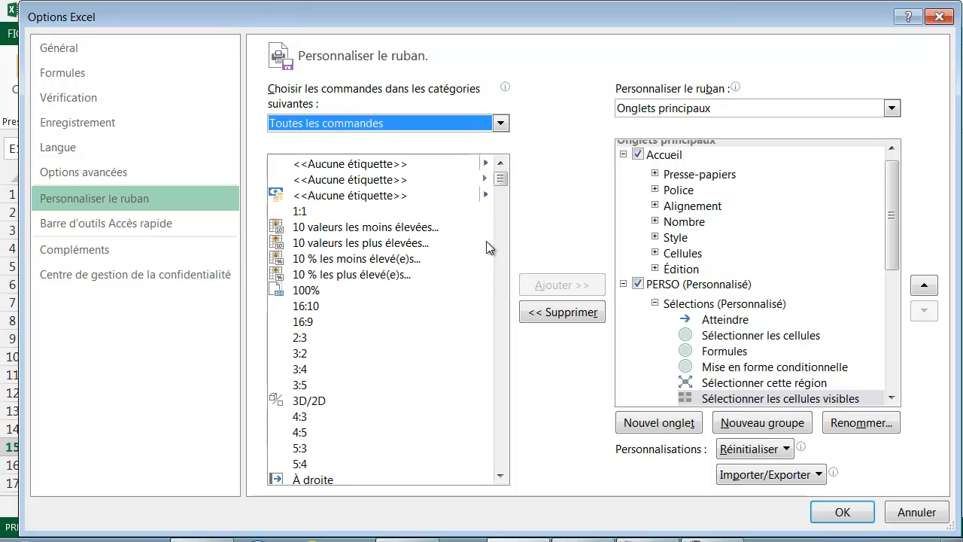
left_click_drag(502, 171, 498, 455)
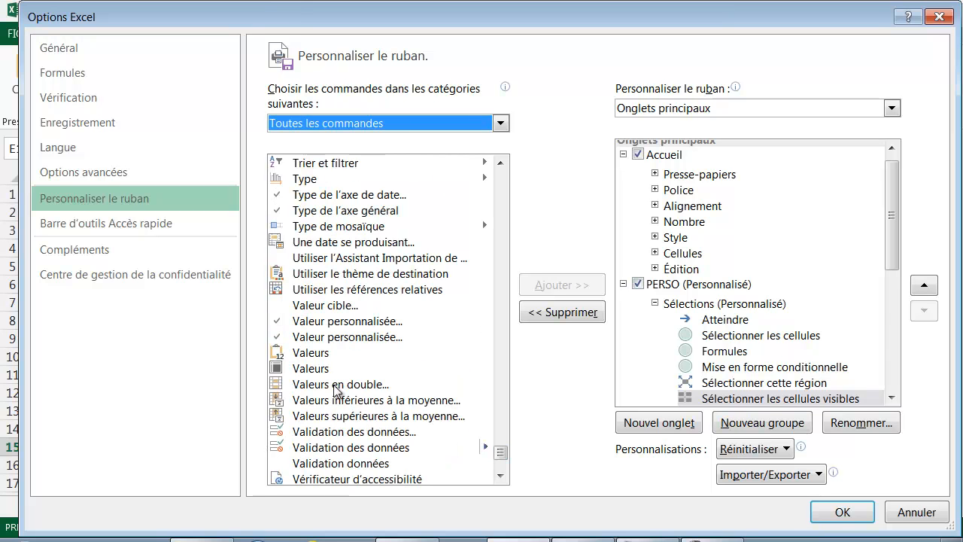
scroll(345, 455, "down", 3)
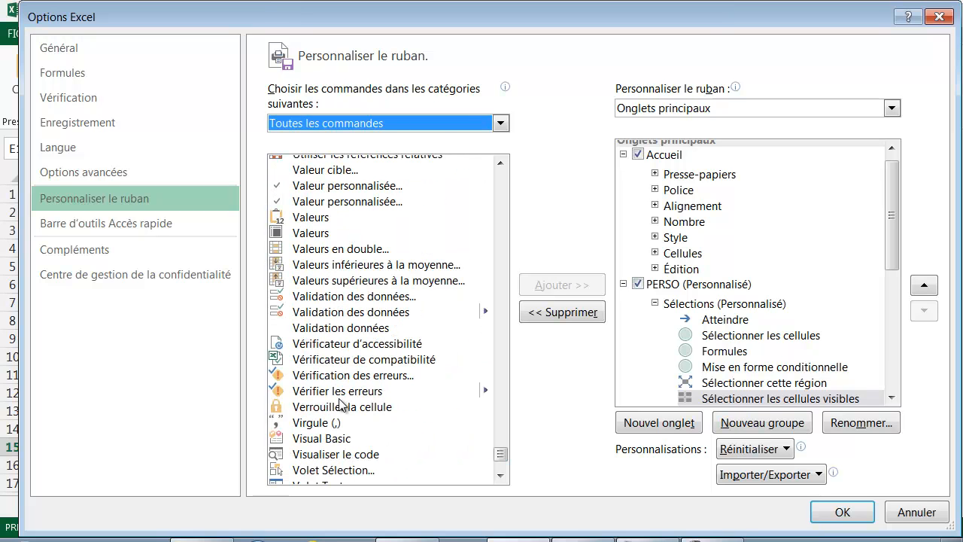
scroll(348, 456, "down", 1)
left_click(329, 426)
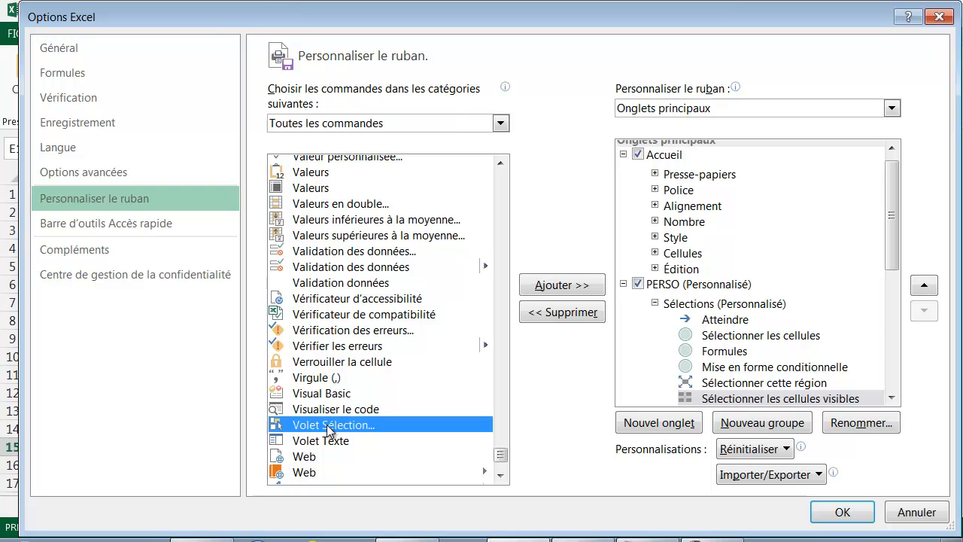
left_click(582, 286)
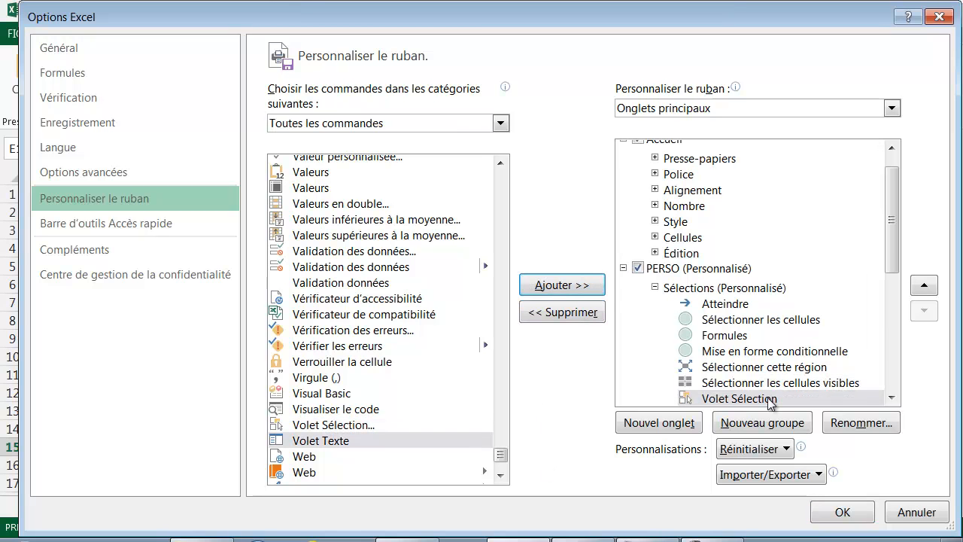
left_click_drag(895, 237, 896, 260)
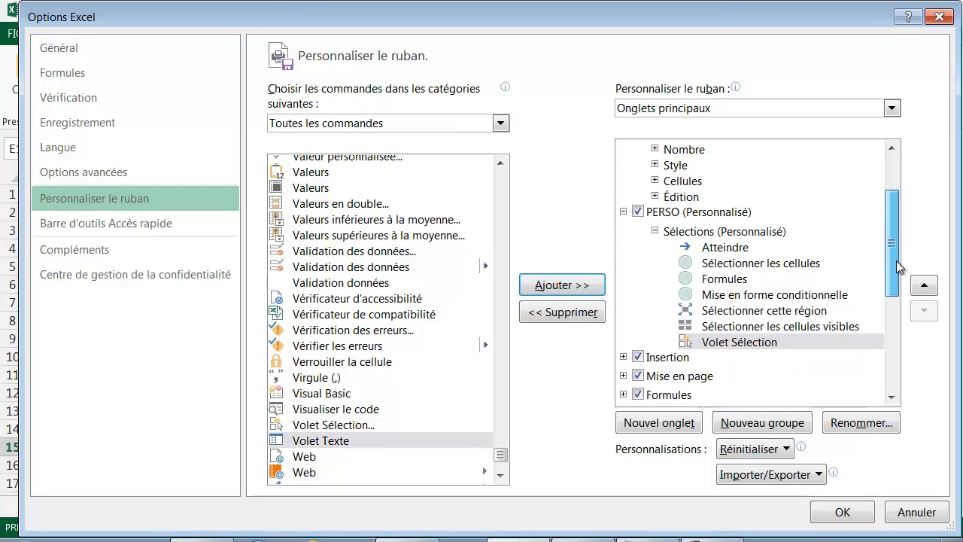
left_click(743, 339)
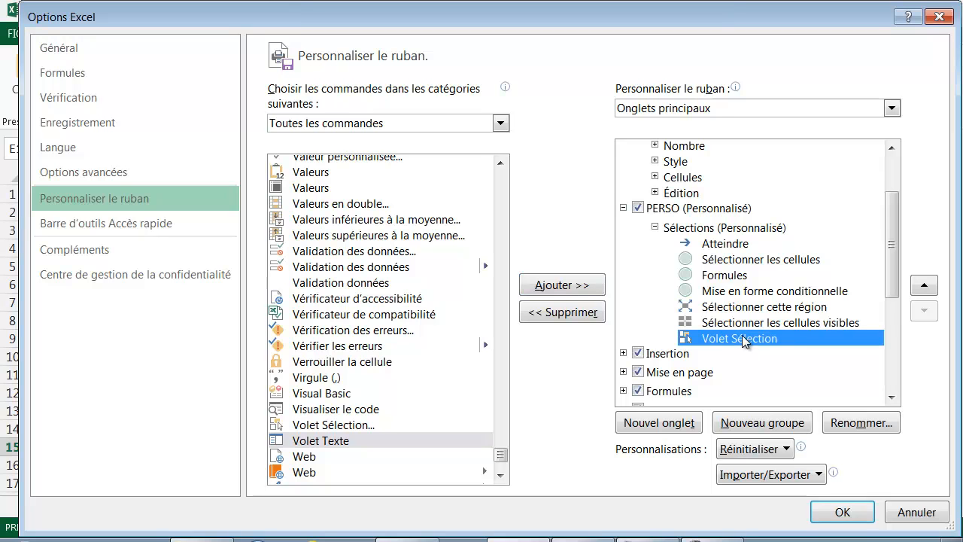
Reorder the Sélections group so Mise en forme conditionnelle follows Atteindre and Sélectionner les cellules comes after Formules
left_click(734, 292)
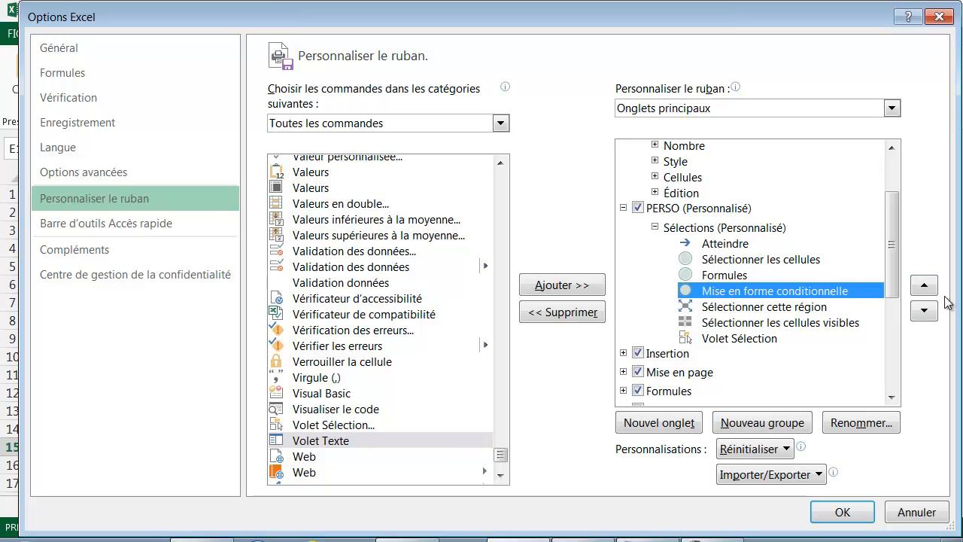
left_click(924, 287)
left_click(925, 288)
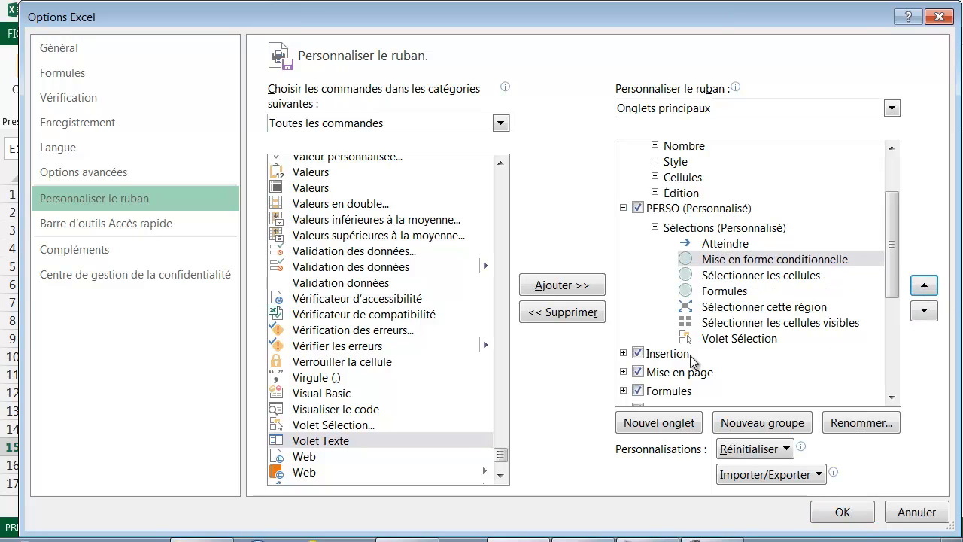
left_click(724, 276)
left_click(924, 310)
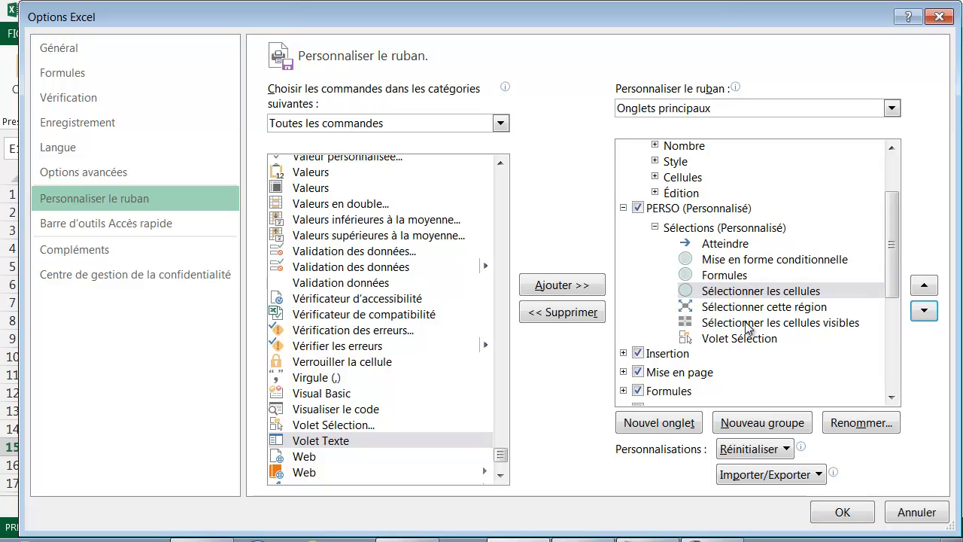
Restore the order Sélectionner les cellules, Formules, Mise en forme conditionnelle below Atteindre in the Sélections group
left_click(724, 259)
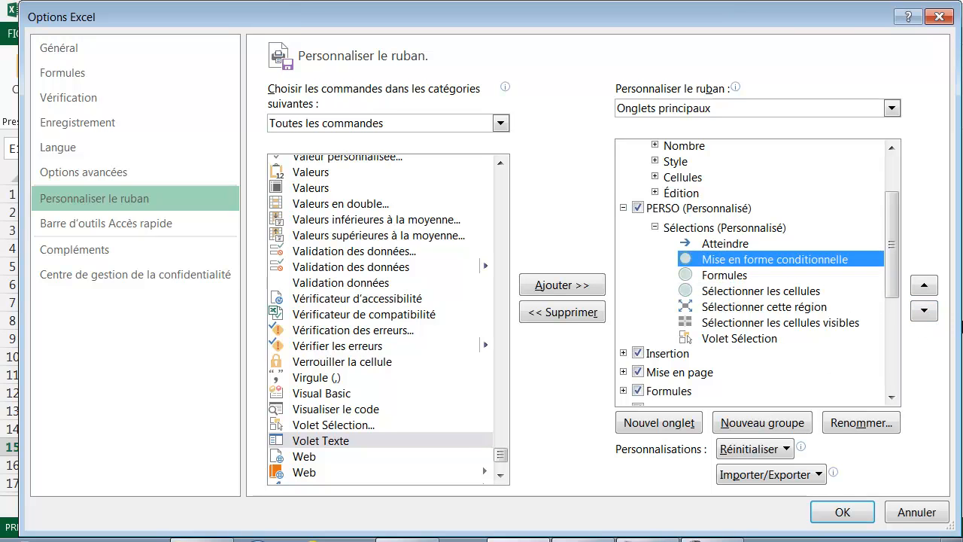
left_click(924, 310)
left_click(924, 312)
left_click(742, 277)
left_click(924, 285)
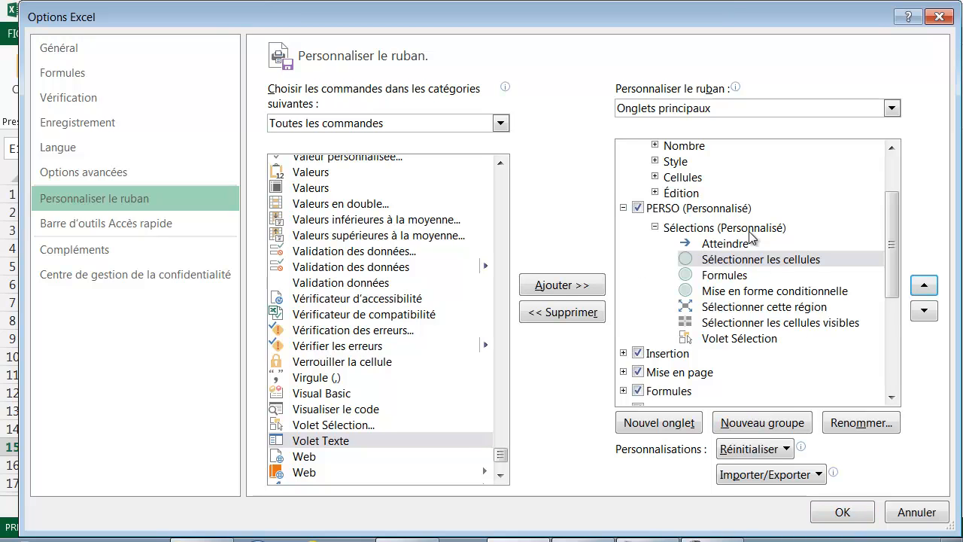
Apply the ribbon customization and display the new PERSO tab in the ribbon
left_click(848, 511)
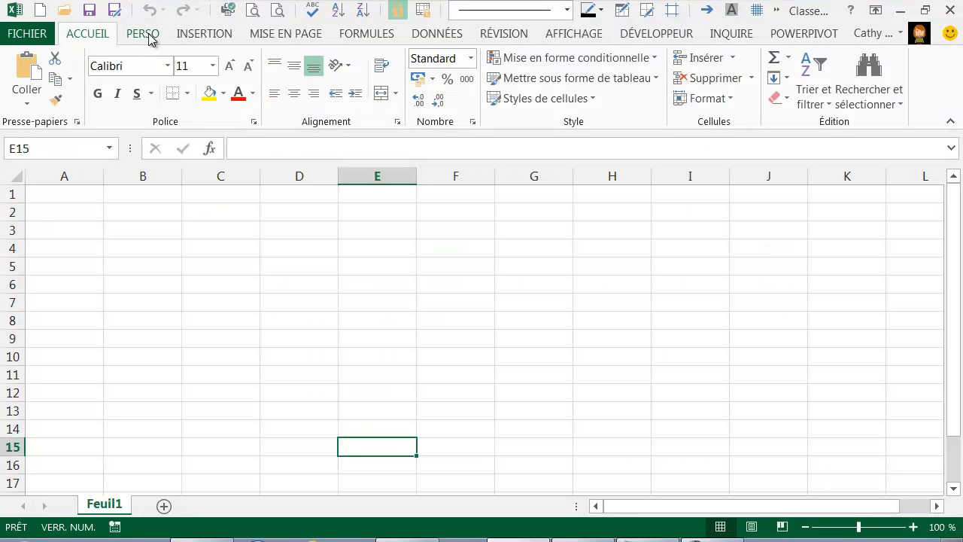
left_click(151, 40)
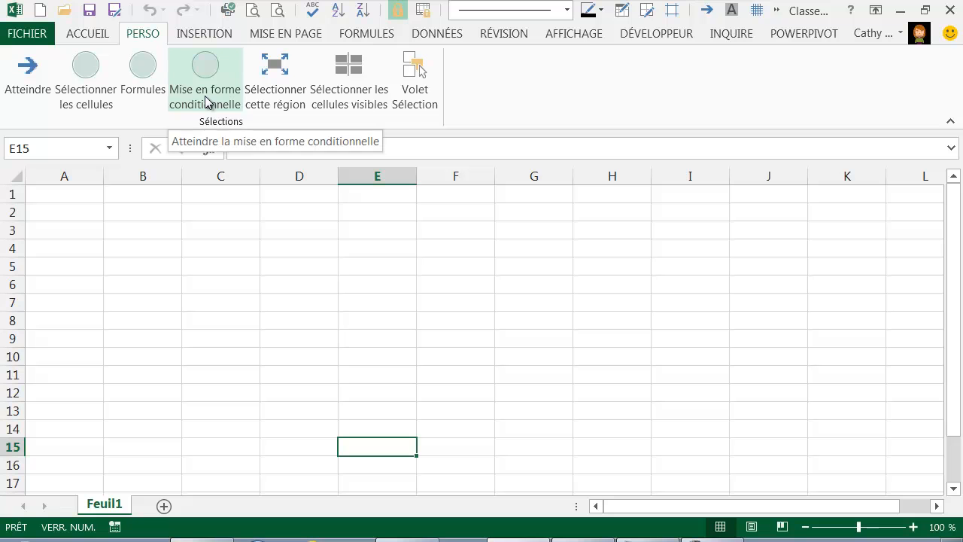
Compare the Rechercher et sélectionner commands on the Accueil tab with the Sélections group on the PERSO tab
left_click(88, 35)
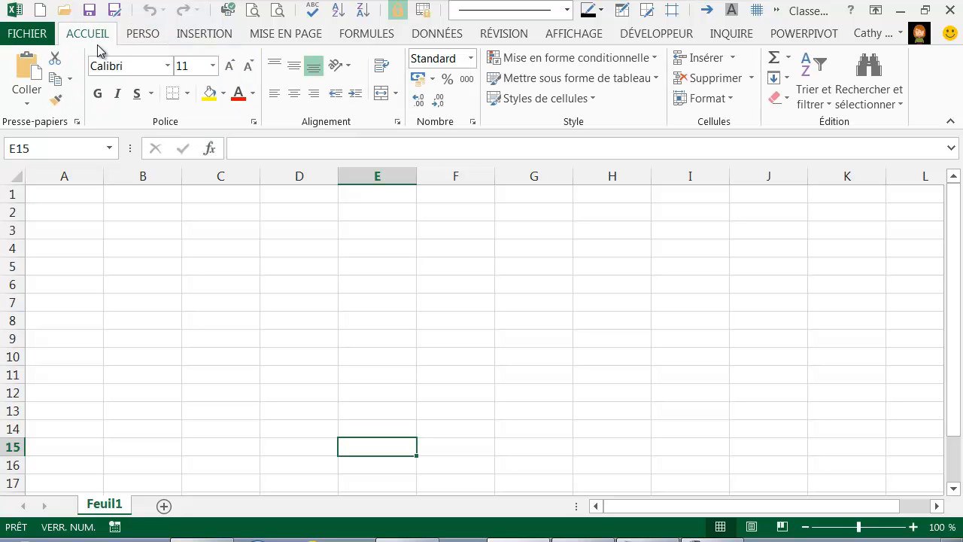
left_click(897, 102)
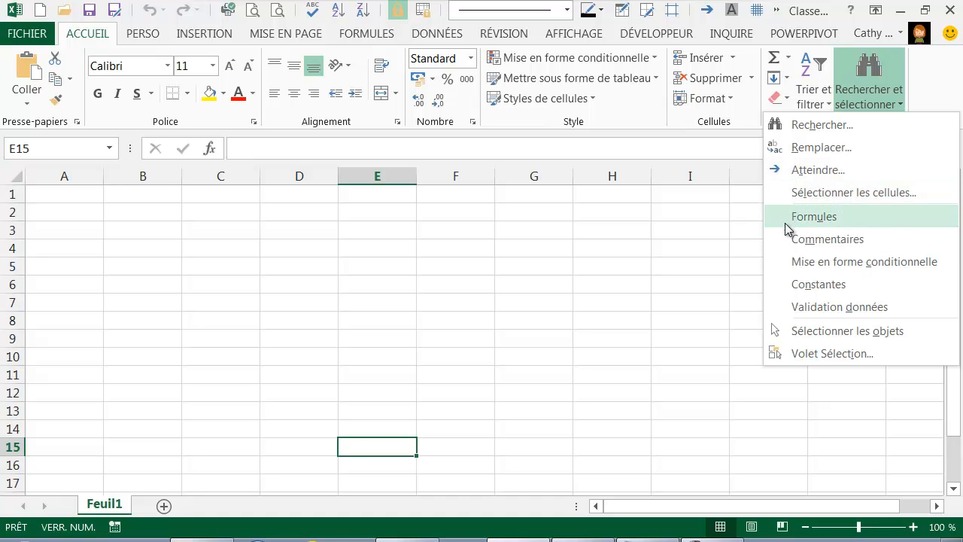
left_click(931, 101)
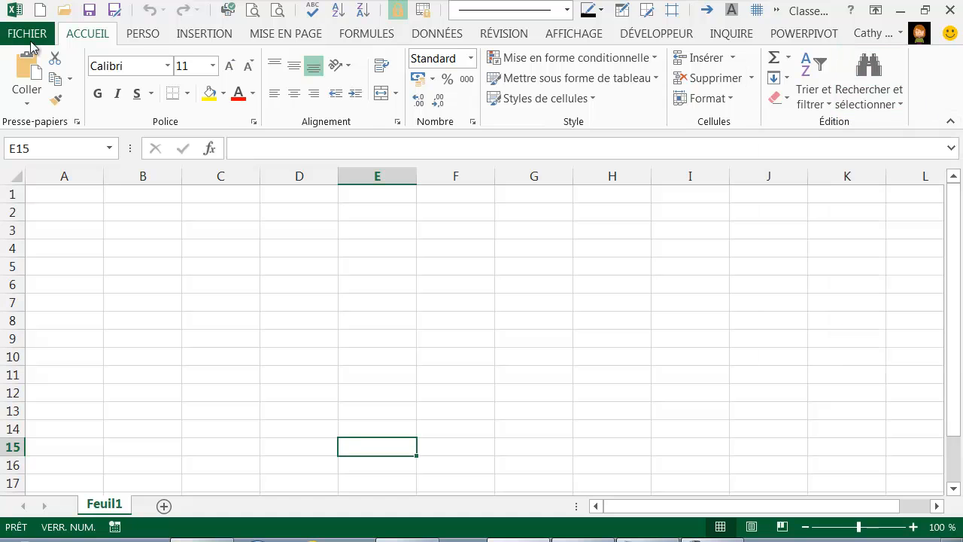
left_click(143, 36)
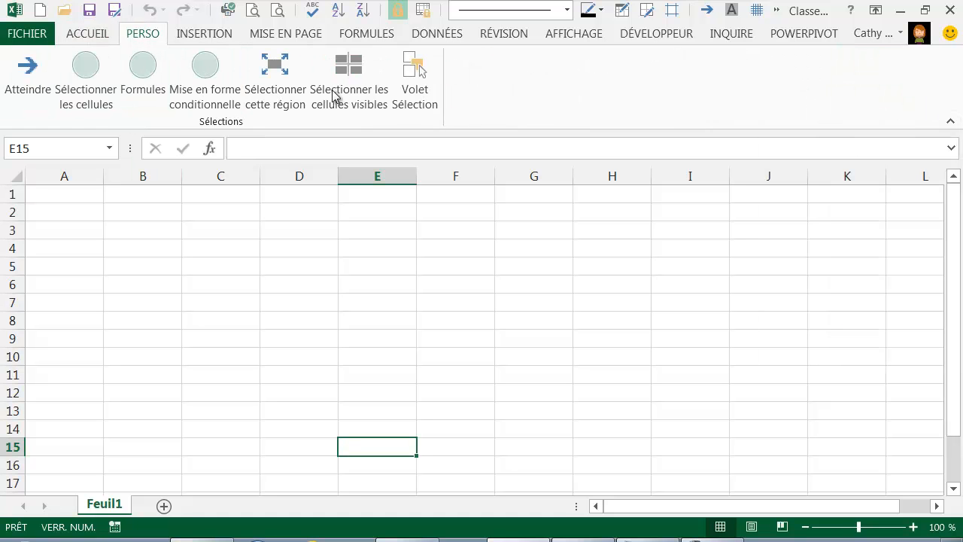
Reopen the ribbon customization and assign the symbol of four small framed squares to Sélectionner les cellules in the Sélections group
right_click(517, 98)
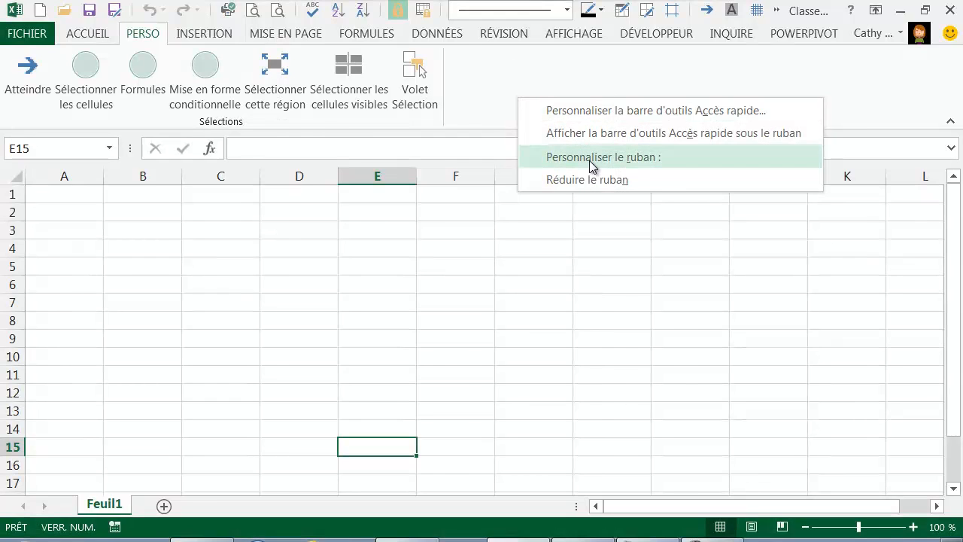
left_click(589, 159)
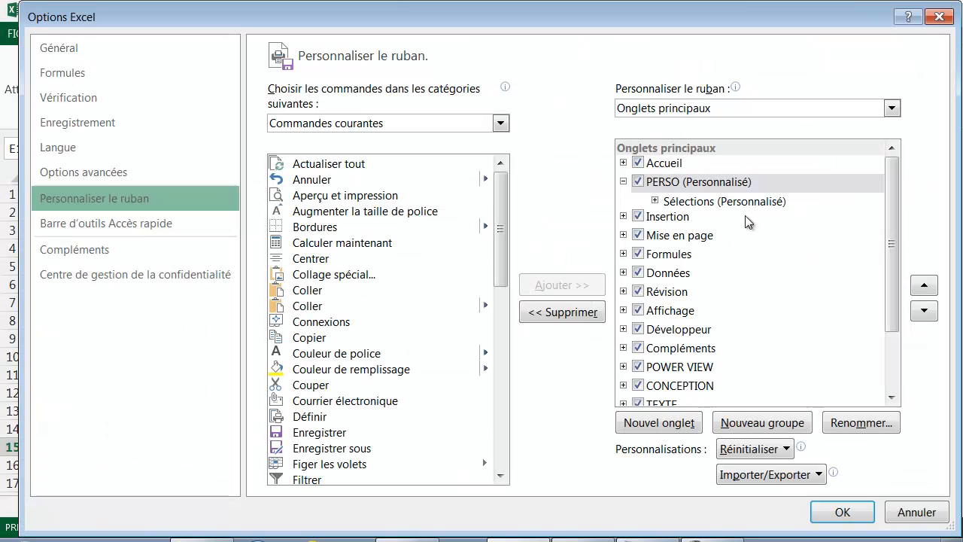
left_click(656, 202)
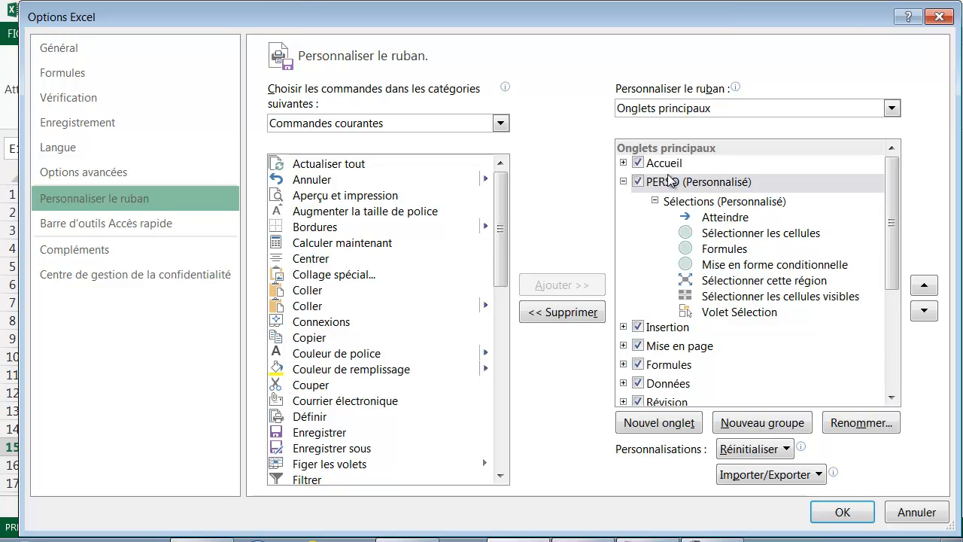
left_click(728, 238)
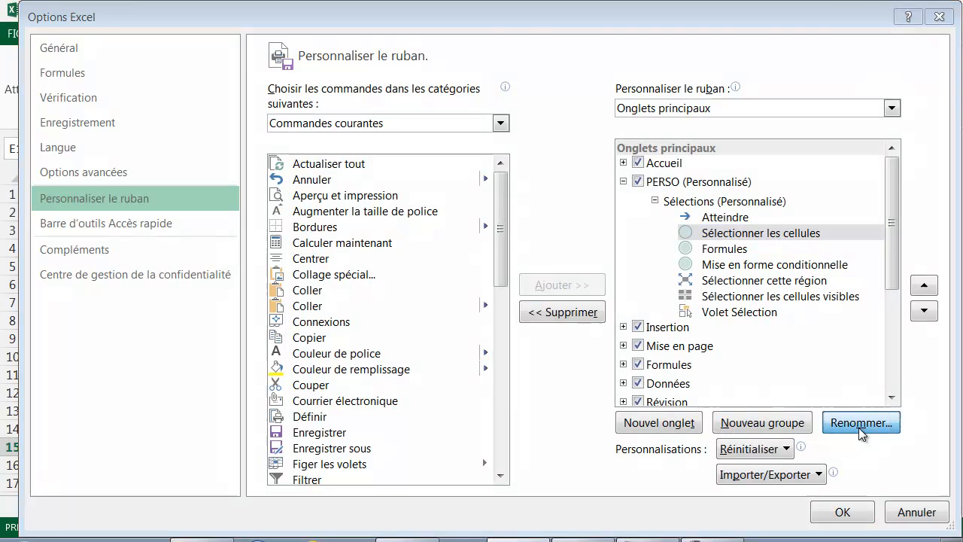
left_click(862, 428)
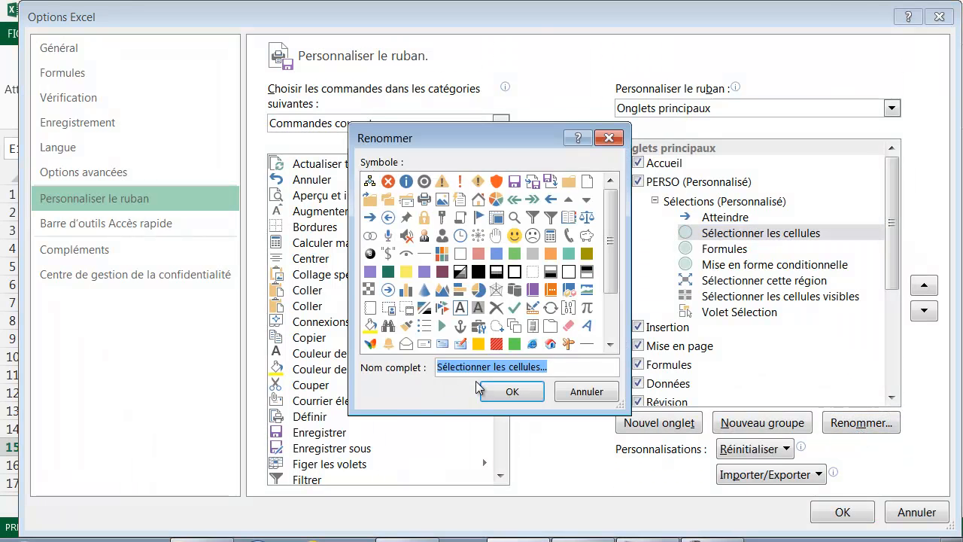
left_click_drag(493, 142, 438, 132)
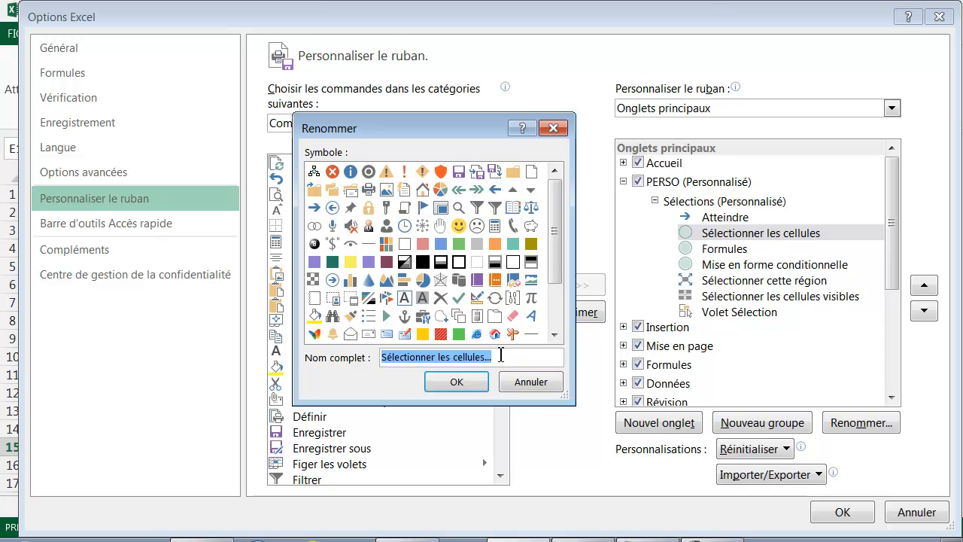
left_click(501, 356)
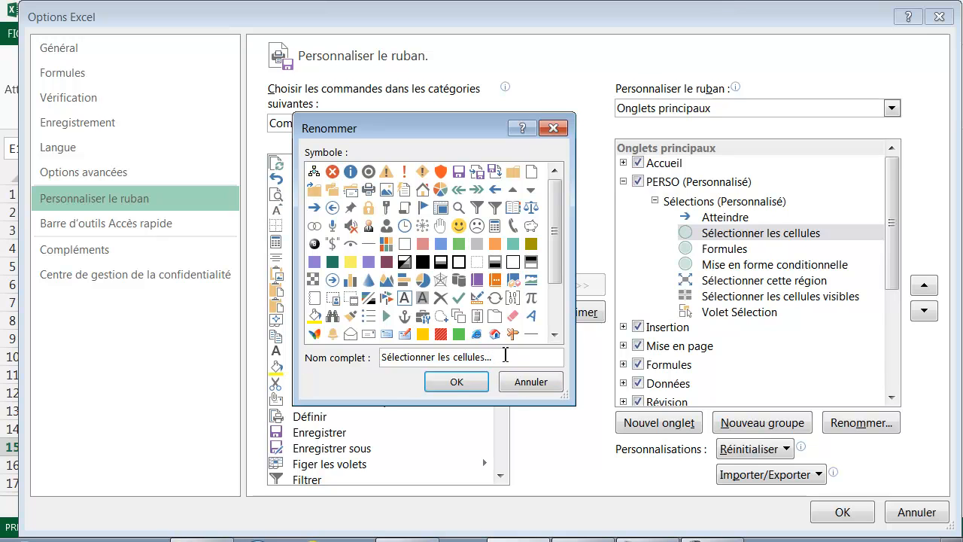
left_click_drag(557, 217, 558, 282)
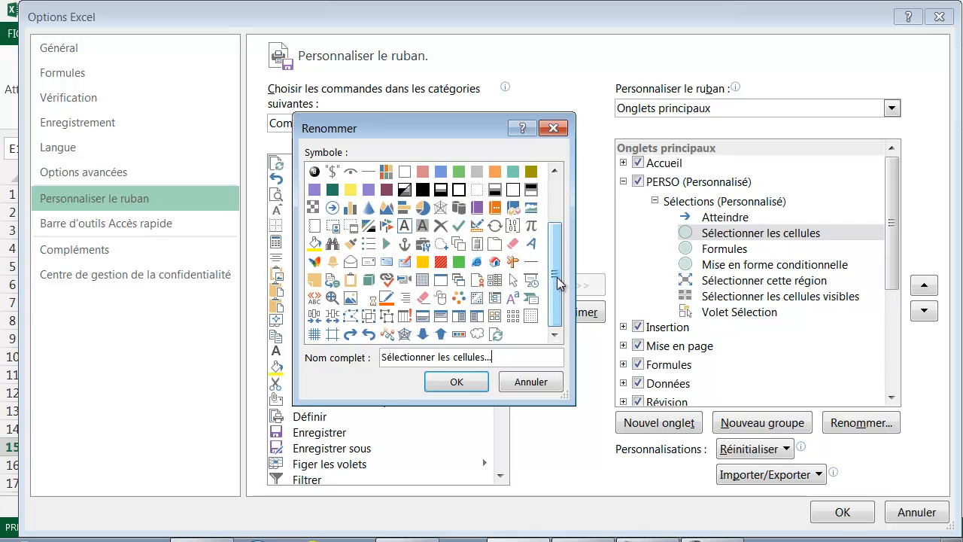
left_click(497, 318)
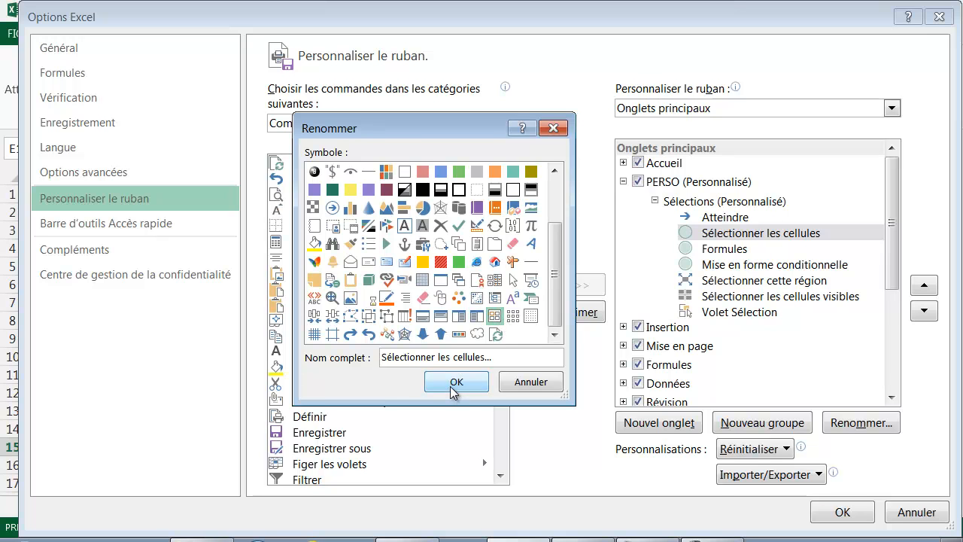
left_click(454, 384)
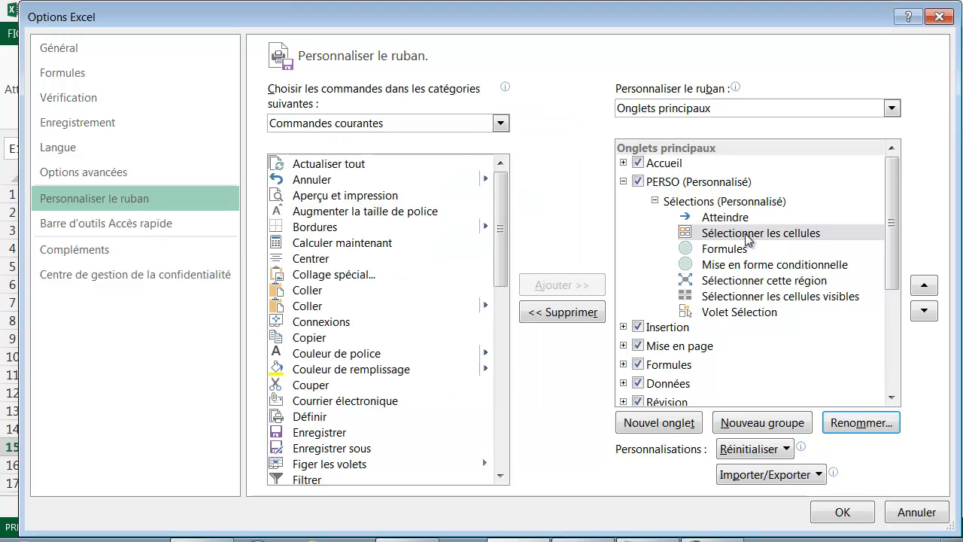
Assign the symbol of a magnifier over ABC between double chevrons to Formules in the Sélections group
left_click(730, 253)
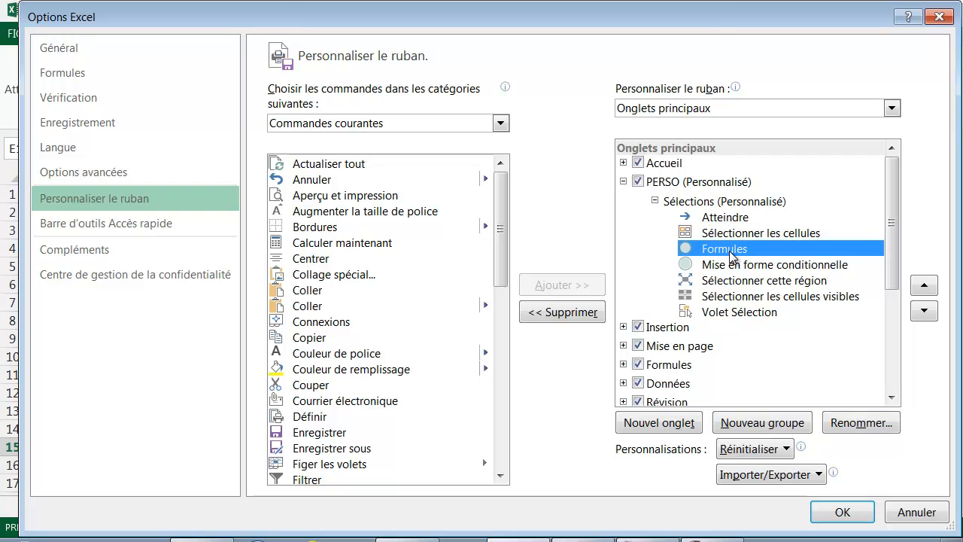
left_click(863, 424)
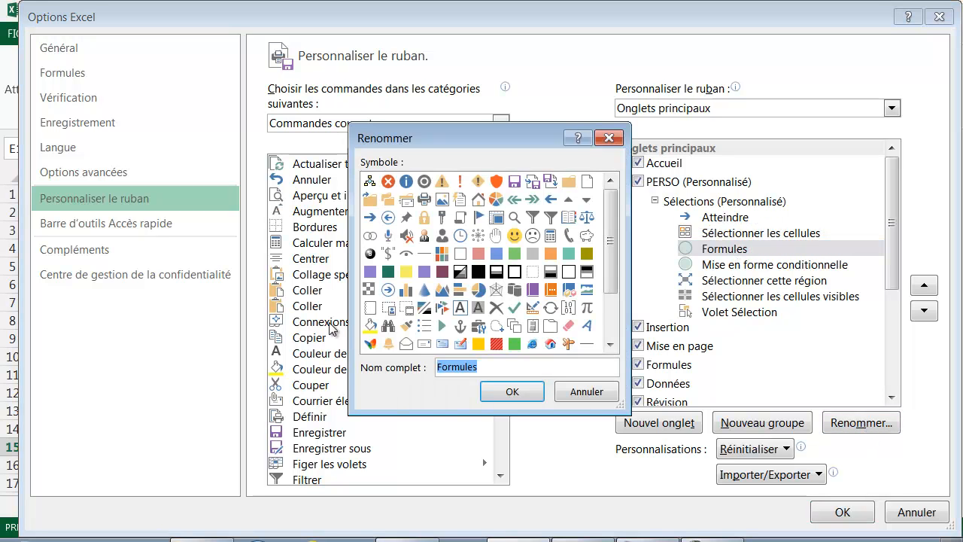
scroll(615, 253, "down", 2)
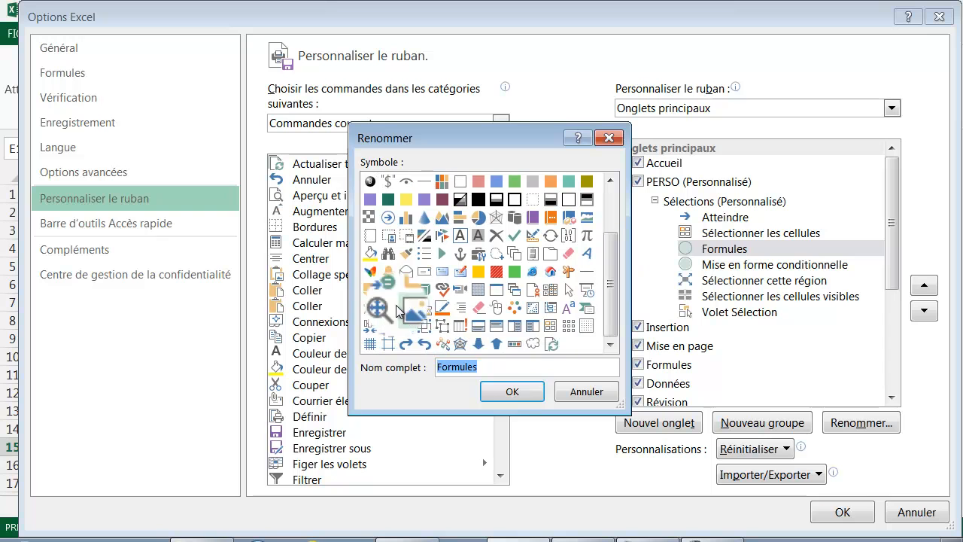
left_click(365, 312)
left_click(500, 392)
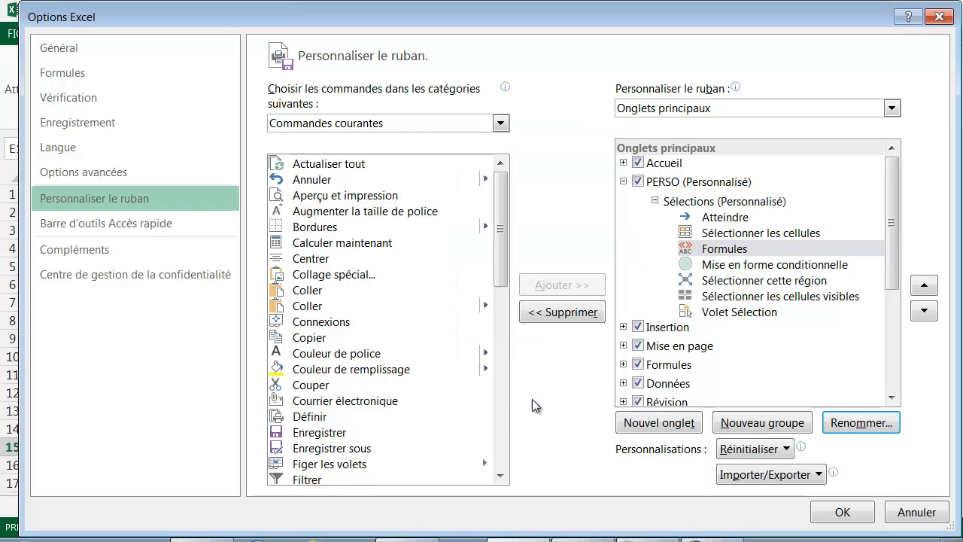
Assign the solid orange square symbol to Mise en forme conditionnelle in the Sélections group and apply the ribbon customization
left_click(748, 267)
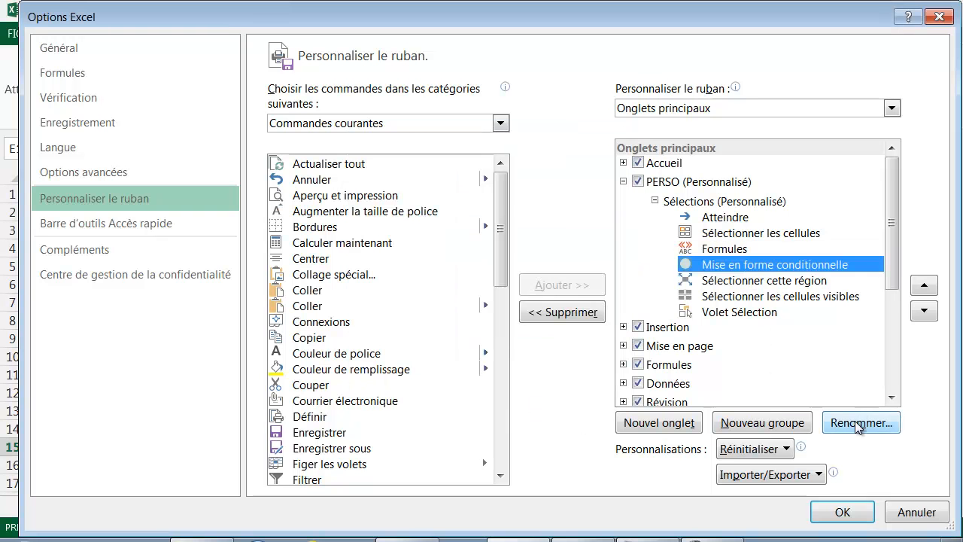
left_click(862, 423)
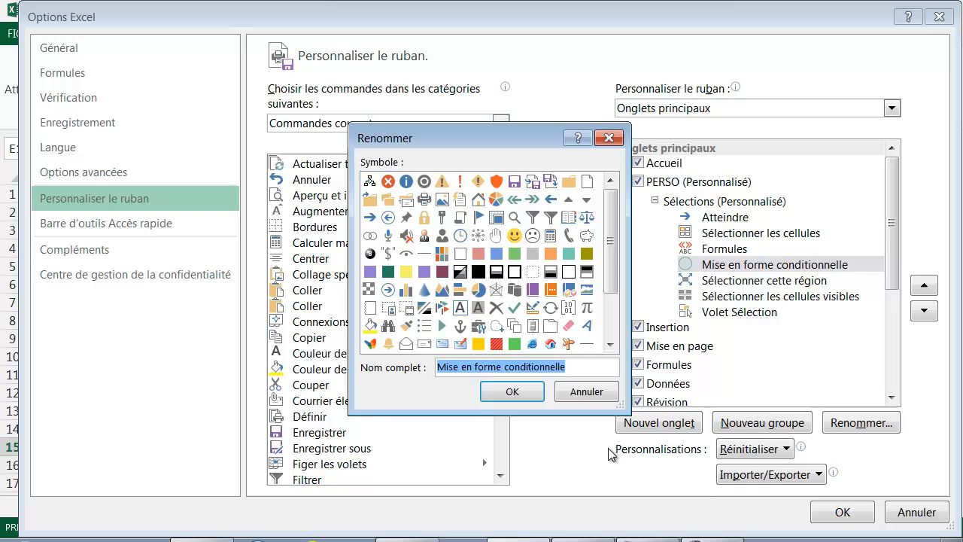
left_click(552, 256)
left_click(513, 392)
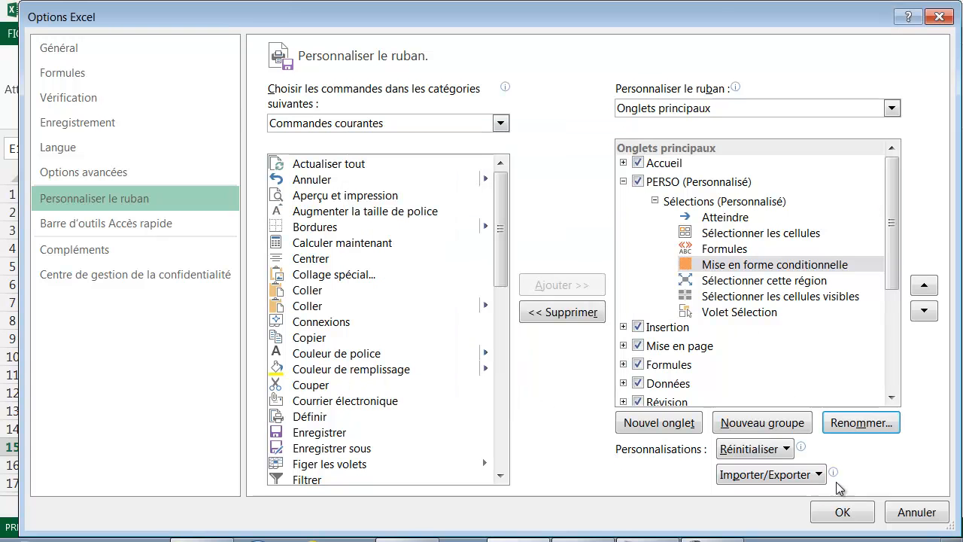
left_click(843, 512)
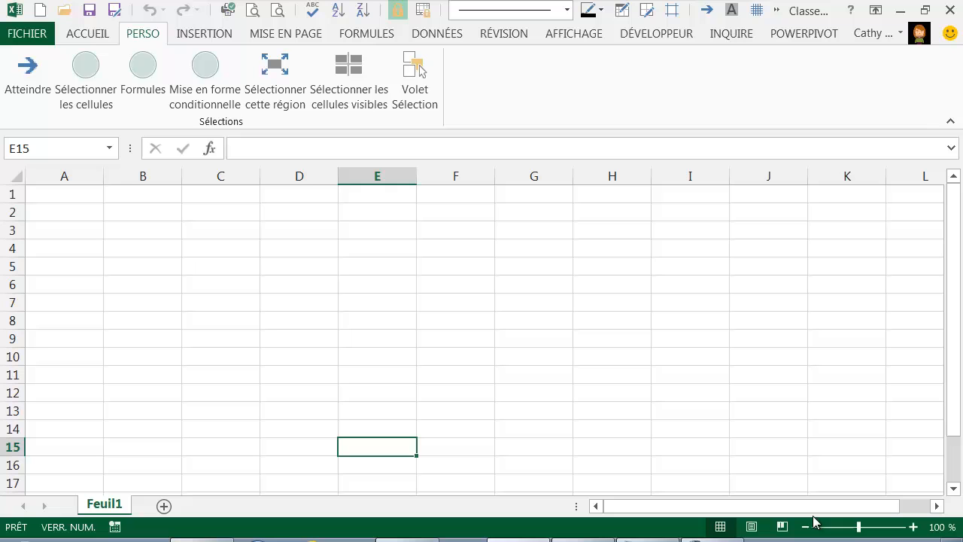
Select cell B3, open Sélectionner les cellules from the PERSO tab and move its dialog higher to view all the options
left_click(243, 262)
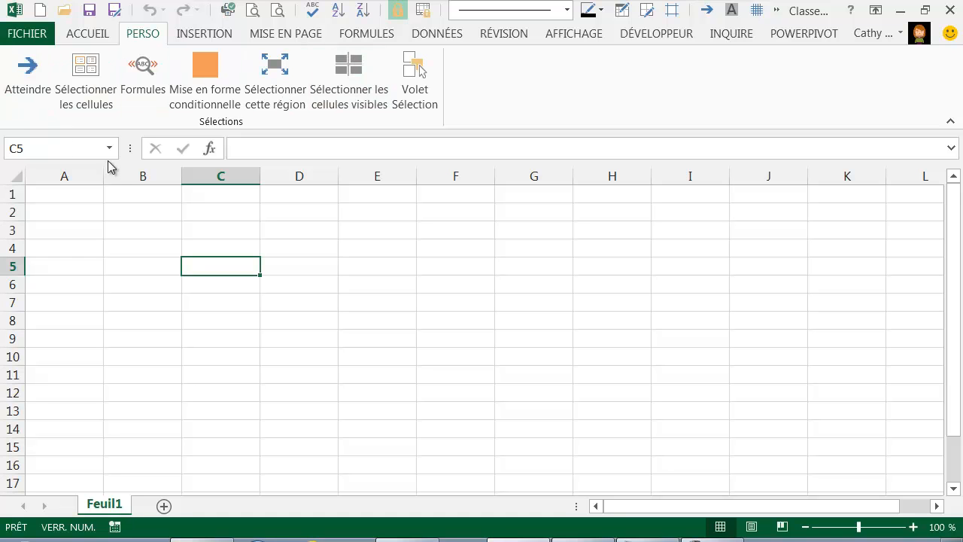
left_click(161, 228)
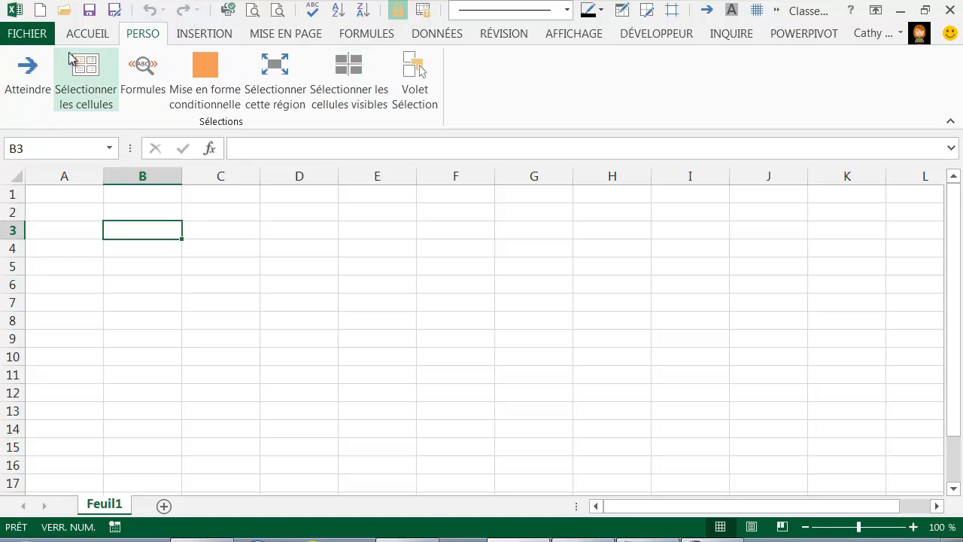
left_click(103, 79)
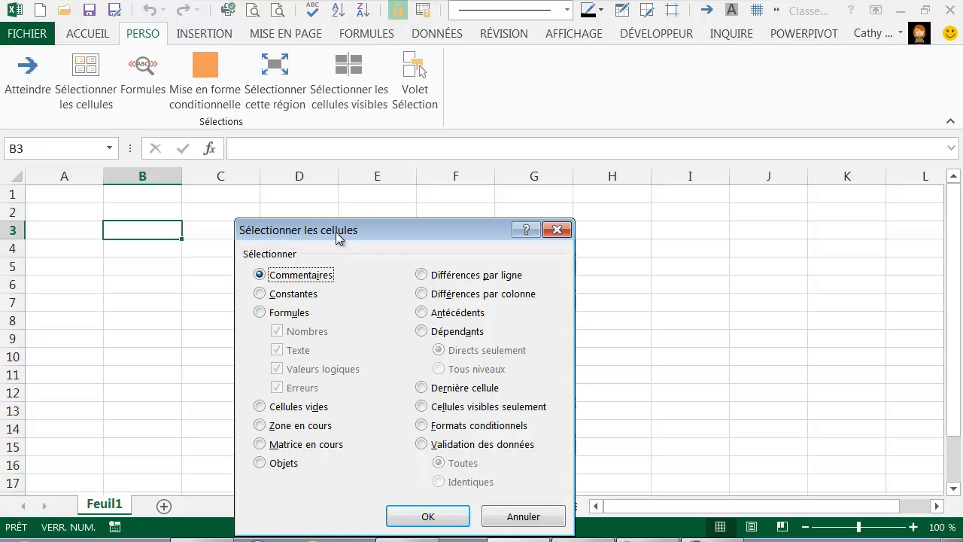
left_click_drag(336, 238, 336, 165)
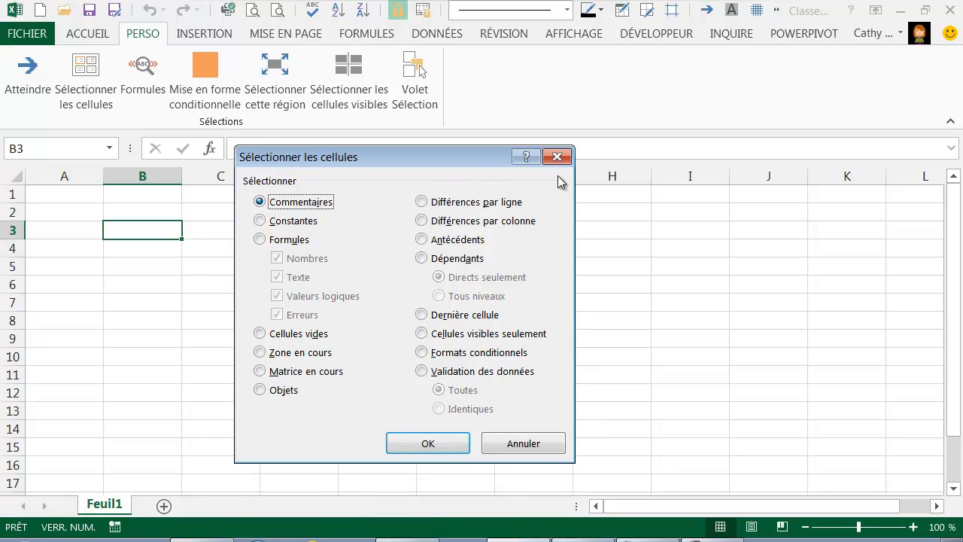